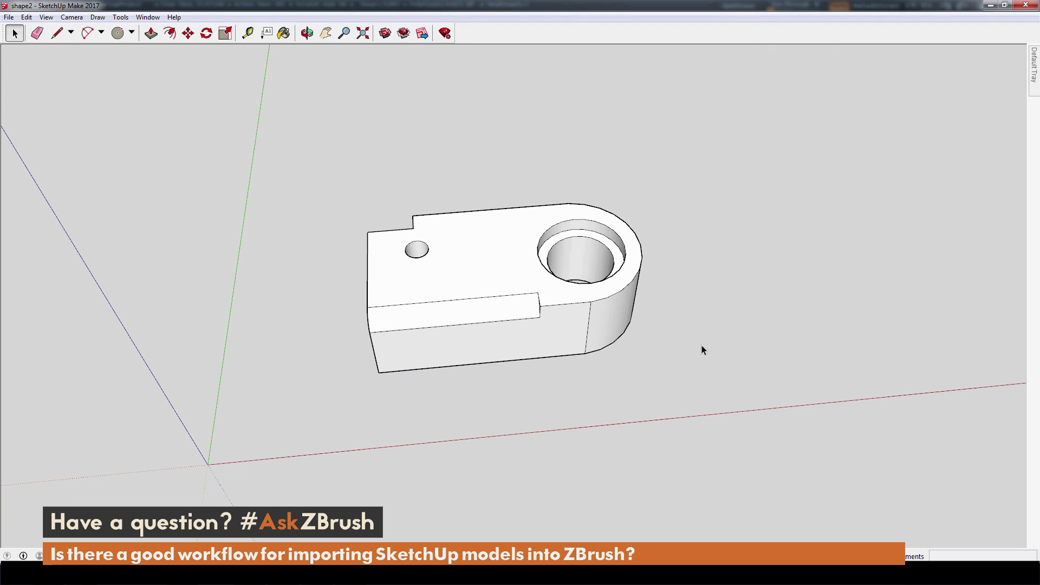
Step: Draw a line on the top face from the long notch's inner corner to the counterbore edge
middle_click_drag(789, 300, 534, 332)
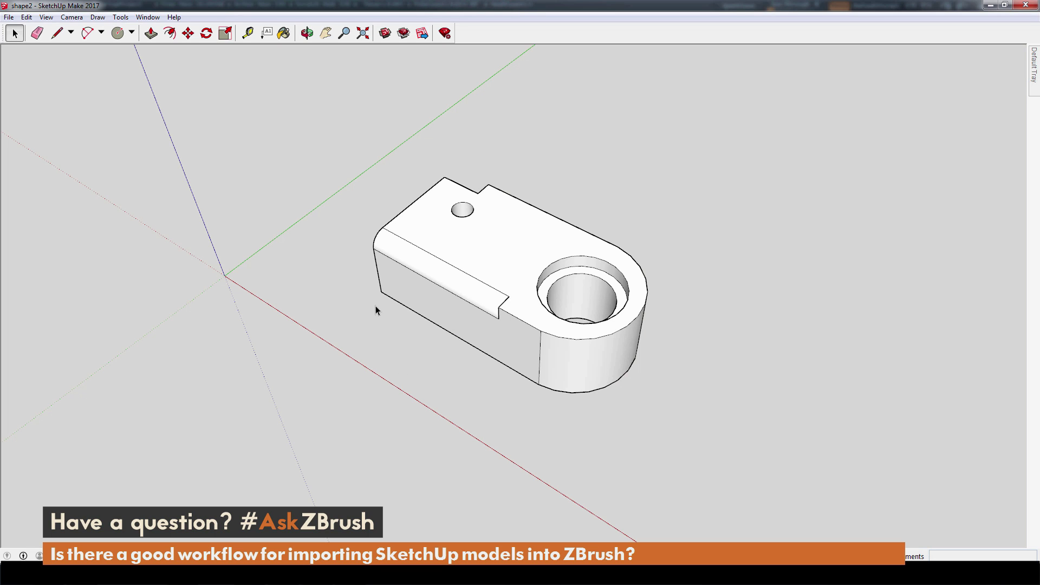
left_click(57, 34)
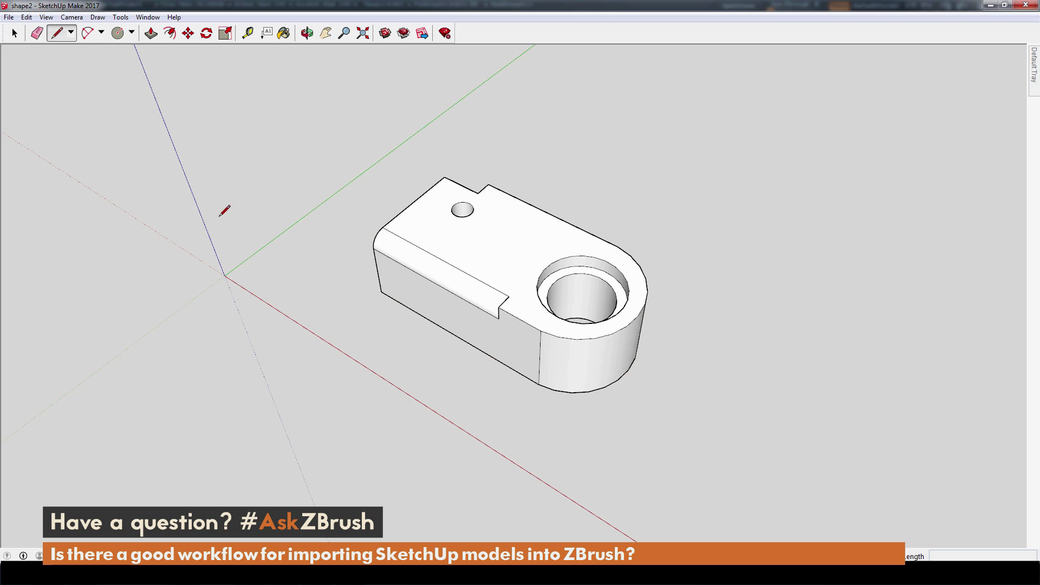
mouse_move(332, 217)
middle_mouse_down()
mouse_move(332, 294)
mouse_move(472, 387)
mouse_move(583, 379)
mouse_move(539, 298)
middle_mouse_up()
left_click(536, 302)
left_click(557, 286)
Step: Connect the small hole's top edge with lines to the counterbore edge and to the short notch's inner corner
middle_click_drag(685, 361, 385, 399)
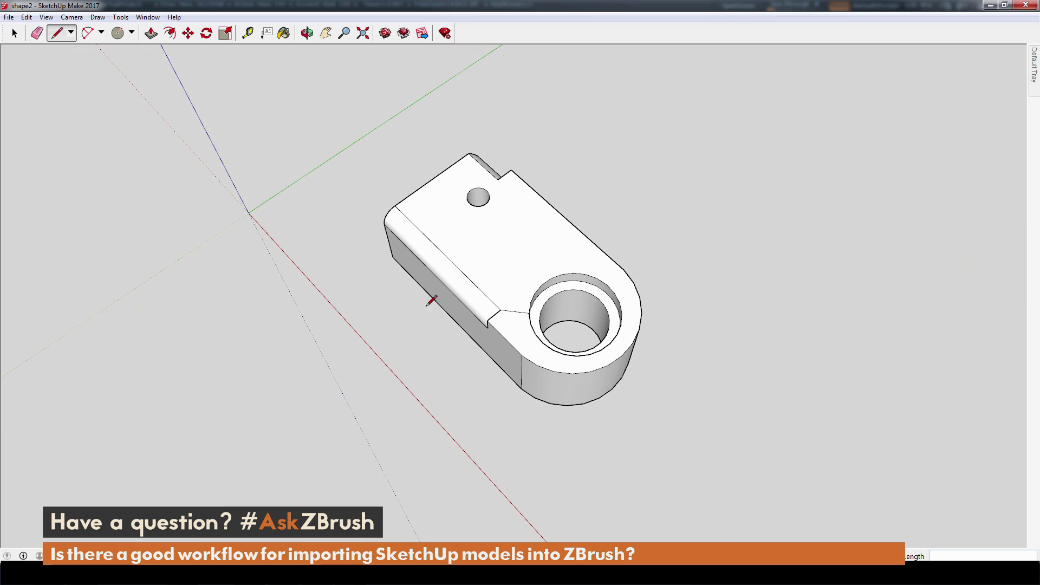
left_click(485, 204)
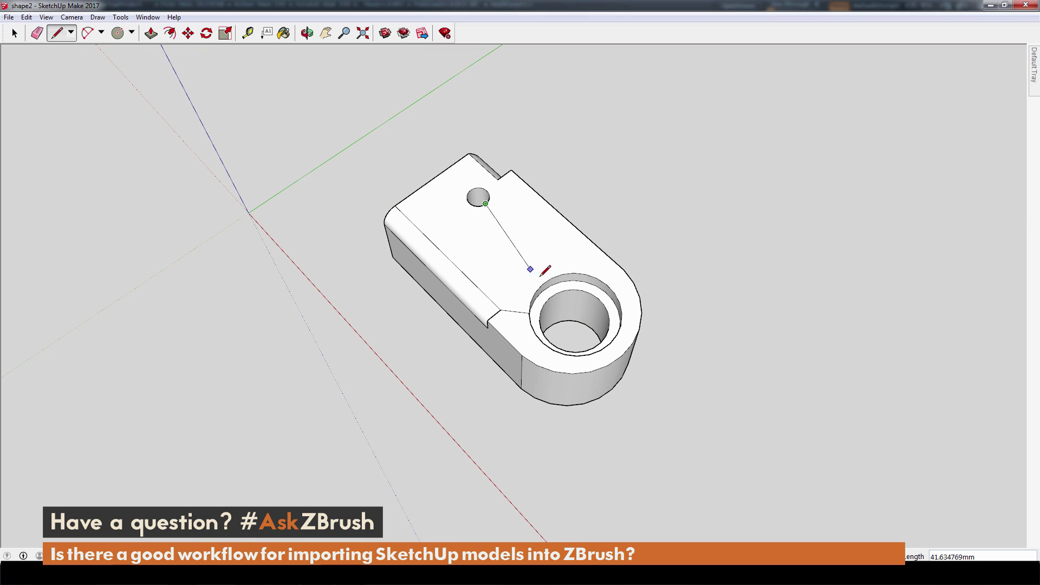
left_click(541, 284)
left_click(498, 179)
left_click(484, 189)
Step: Draw top-face lines from the counterbore edge to the start of the rounded end and from the short notch's corner to the counterbore
left_click(543, 343)
left_click(522, 355)
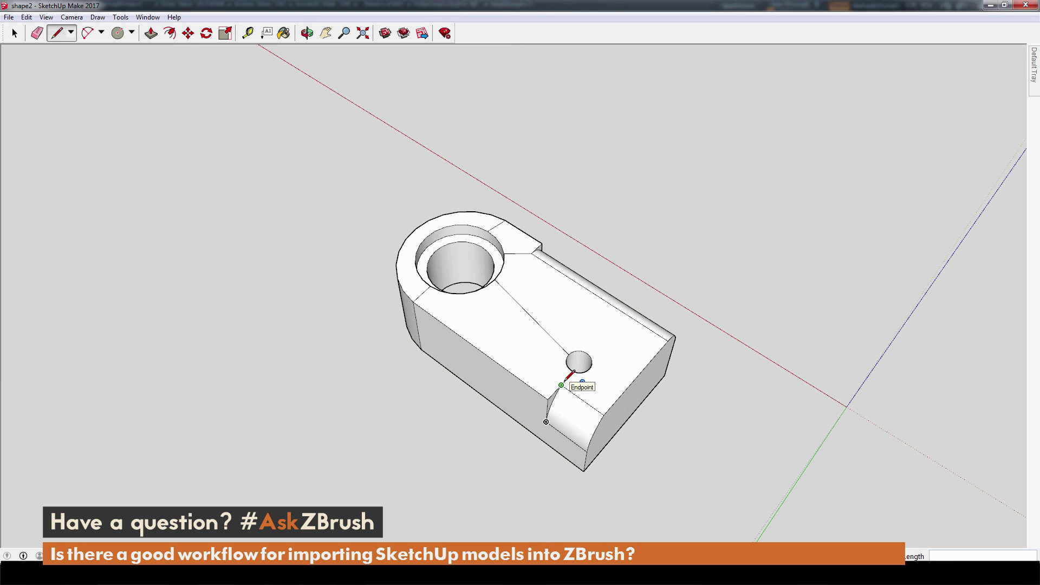
left_click(561, 385)
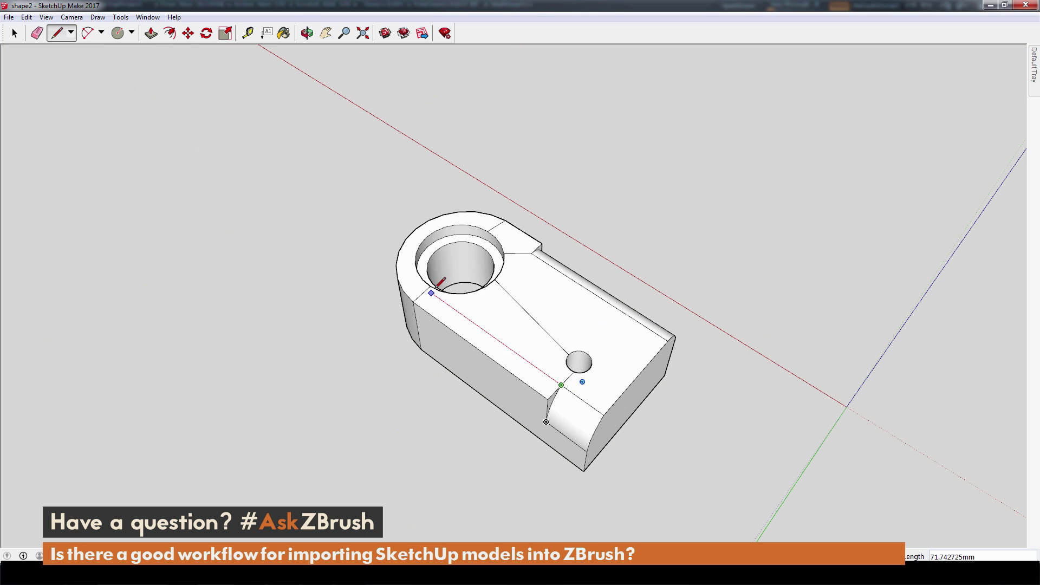
left_click(477, 290)
Step: Draw a line on the top face from the small hole to the flat end's corner beside the long rounded edge
middle_click_drag(390, 447, 487, 398)
left_click(585, 360)
left_click(665, 346)
Step: Split the short-notch side face with a diagonal from the notch's lower corner to the bottom of the rounded end's seam
middle_click_drag(430, 432, 570, 369)
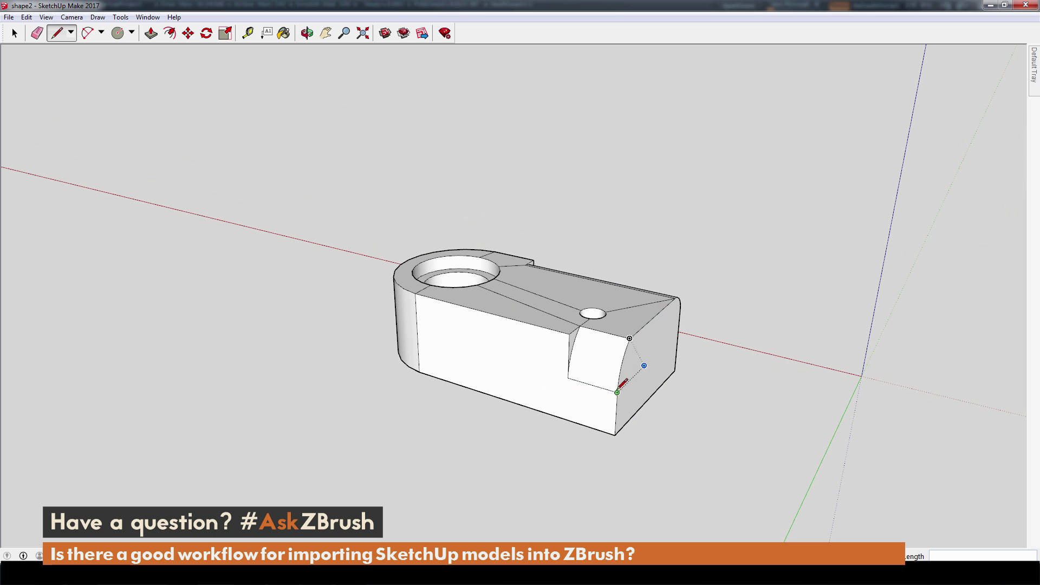
left_click(568, 378)
left_click(419, 372)
Step: Split the flat end face with two lines from both ends of its large rounded corner to the opposite bottom corner
mouse_move(701, 431)
middle_mouse_down()
mouse_move(494, 424)
mouse_move(490, 413)
middle_mouse_up()
left_click(485, 403)
left_click(637, 423)
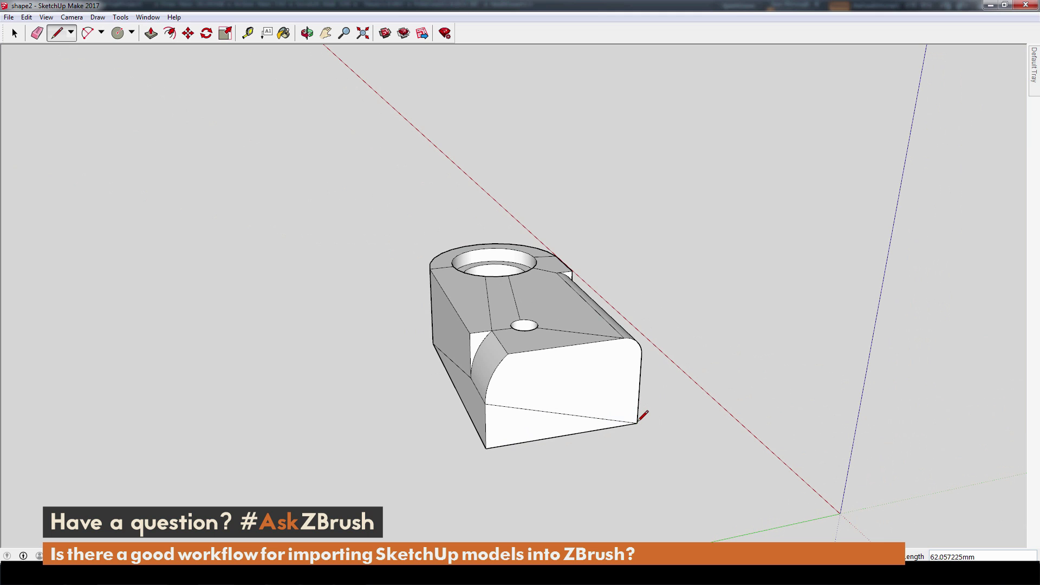
left_click(507, 353)
left_click(637, 422)
Step: Split the long-notch side face with a diagonal from the notch's lower corner to the bottom of the rounded end's seam
mouse_move(696, 411)
middle_mouse_down()
mouse_move(235, 408)
mouse_move(317, 397)
middle_mouse_up()
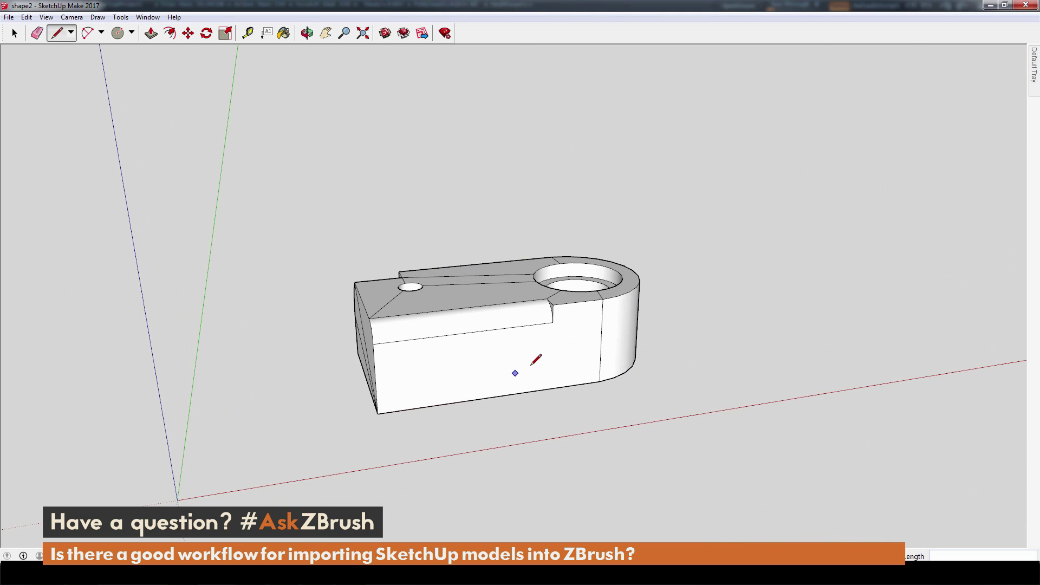
left_click(553, 324)
left_click(599, 381)
Step: On the underside, connect the small hole to both flat-end corners and the large hole, and the large hole to the rounded end's tangent points
mouse_move(704, 386)
middle_mouse_down()
mouse_move(365, 390)
mouse_move(726, 360)
mouse_move(298, 364)
mouse_move(563, 387)
mouse_move(574, 420)
mouse_move(580, 133)
middle_mouse_up()
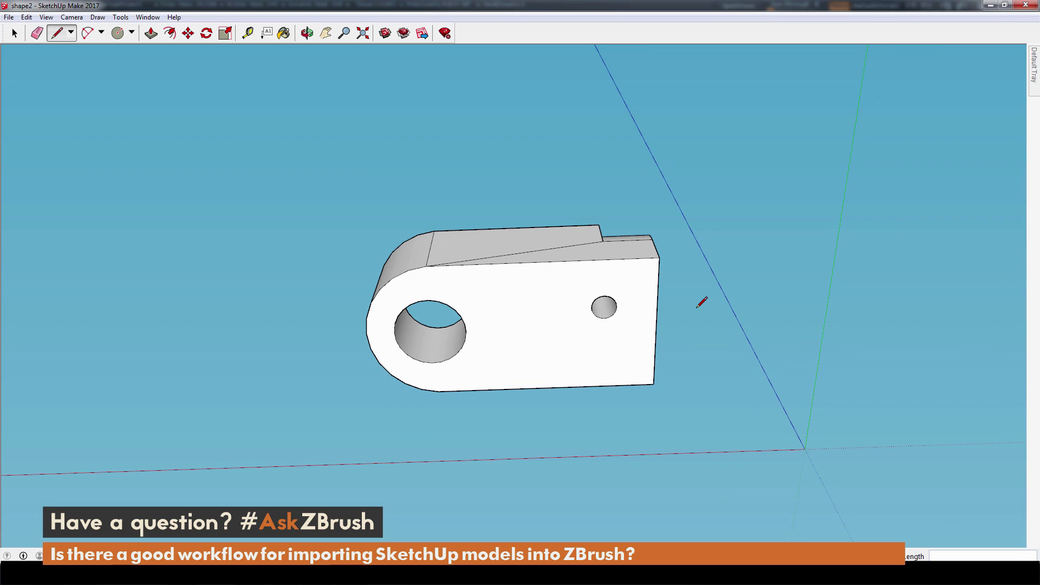
left_click(659, 258)
left_click(613, 299)
left_click(607, 318)
left_click(653, 383)
left_click(591, 308)
left_click(464, 323)
left_click(427, 267)
mouse_move(428, 298)
middle_mouse_down()
mouse_move(460, 390)
mouse_move(457, 353)
middle_mouse_up()
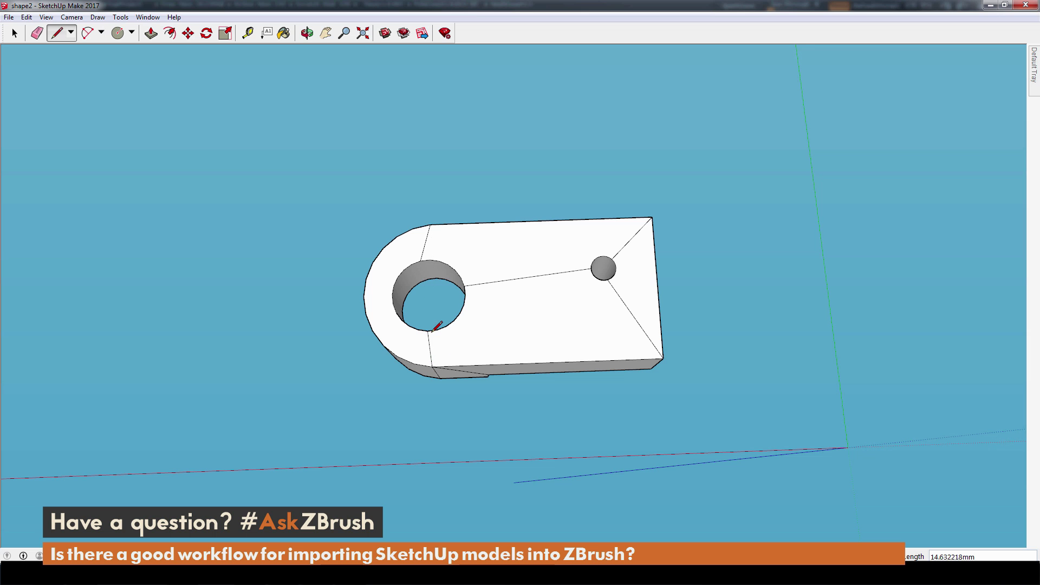
Step: Start a 3D model export as an OBJ file and accept the export options with Triangulate all faces enabled
mouse_move(722, 211)
middle_mouse_down()
mouse_move(707, 339)
mouse_move(734, 200)
mouse_move(724, 287)
mouse_move(720, 220)
mouse_move(728, 401)
mouse_move(738, 318)
mouse_move(356, 202)
mouse_move(764, 343)
mouse_move(300, 239)
mouse_move(529, 295)
mouse_move(759, 290)
mouse_move(560, 302)
mouse_move(569, 314)
middle_mouse_up()
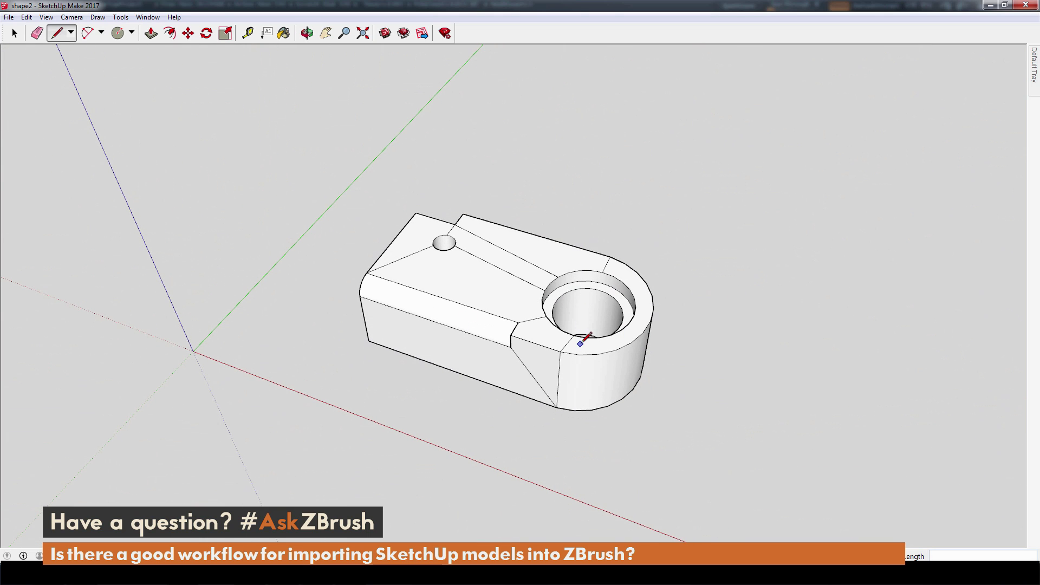
left_click(9, 17)
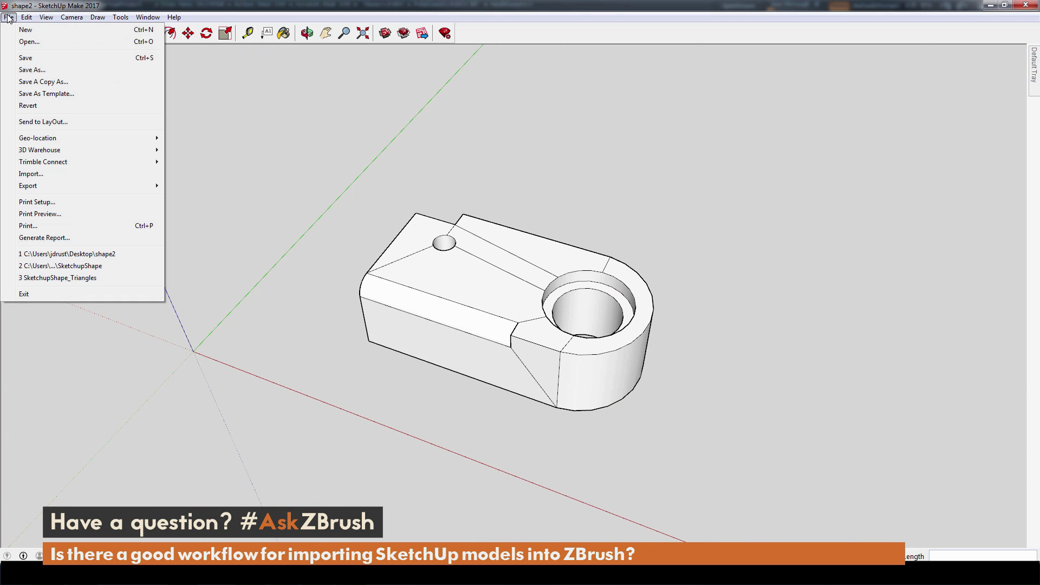
mouse_move(30, 187)
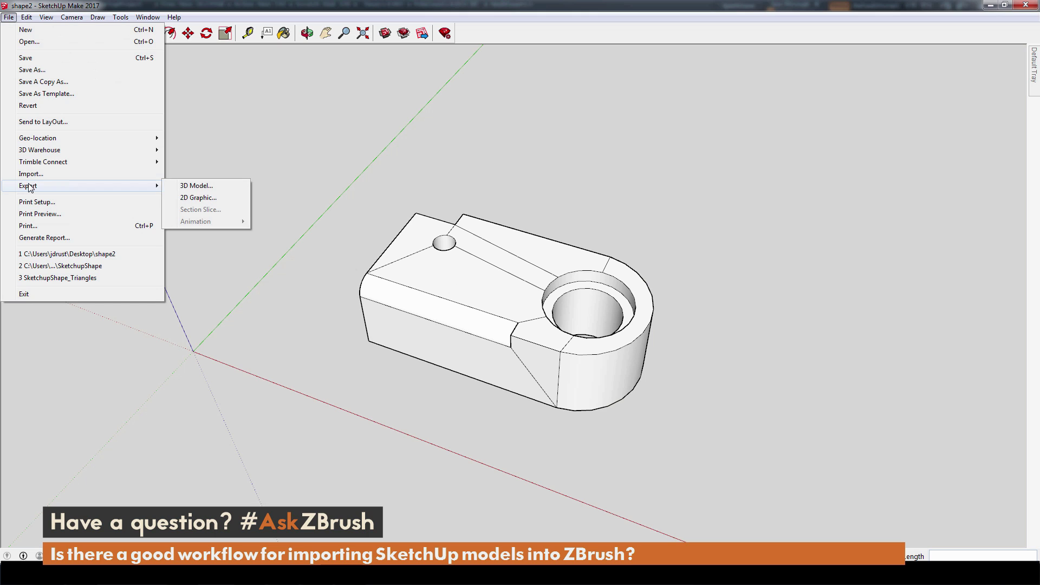
left_click(197, 186)
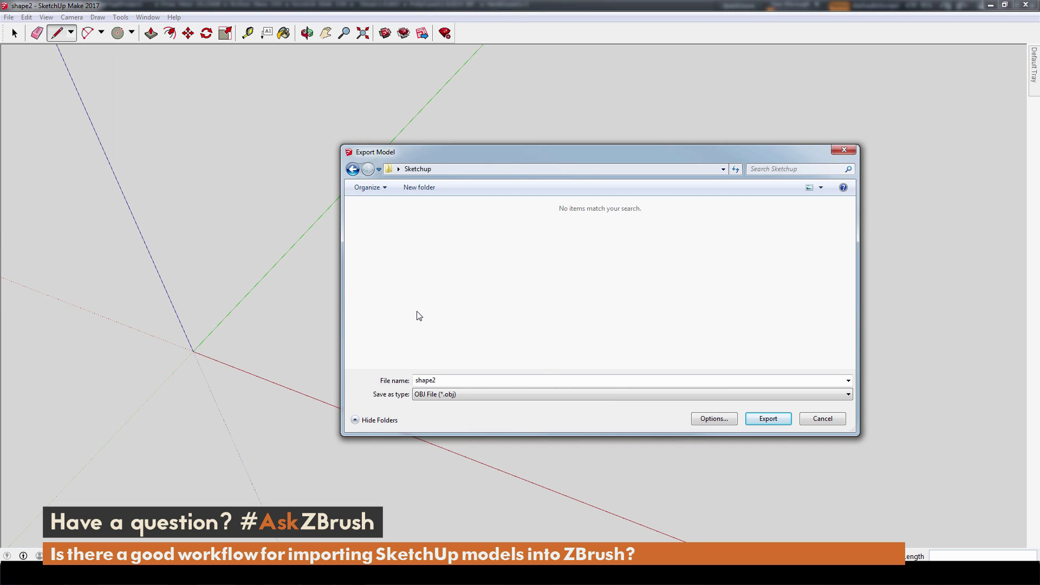
left_click(723, 423)
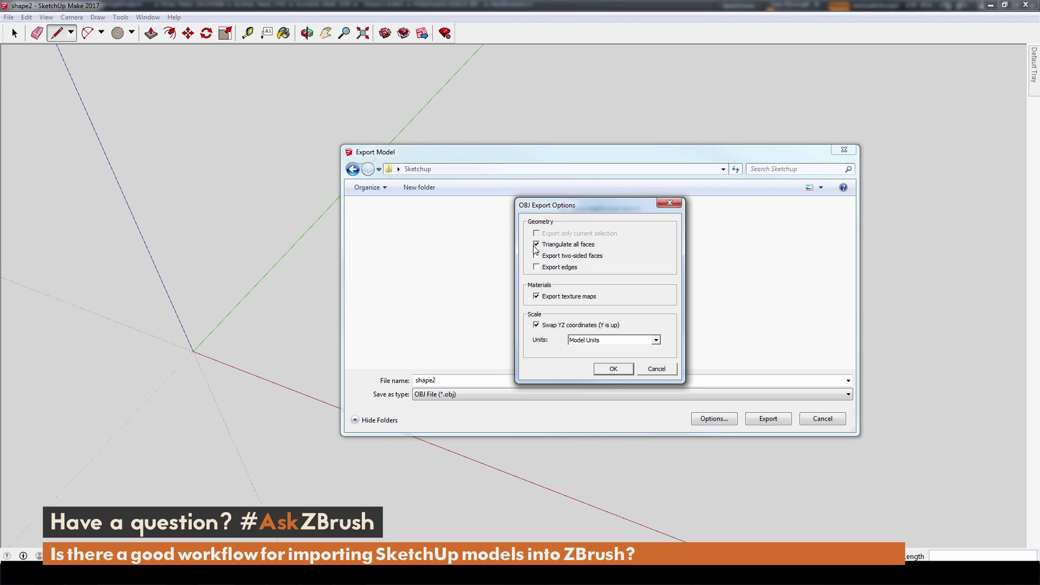
left_click(613, 370)
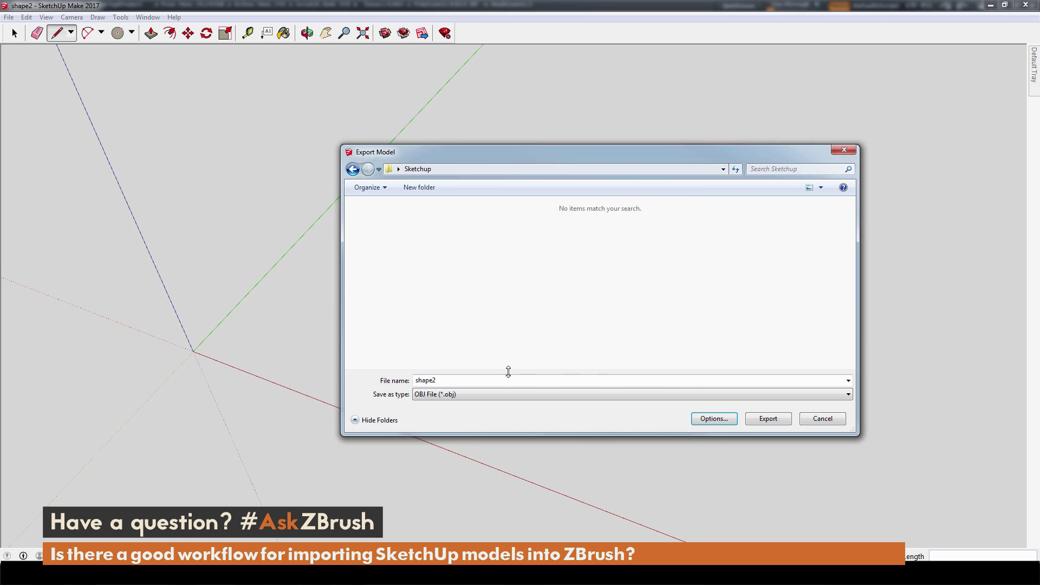
Step: Name the OBJ file SketchupShape, export it and dismiss the export results
type("SketchupShape")
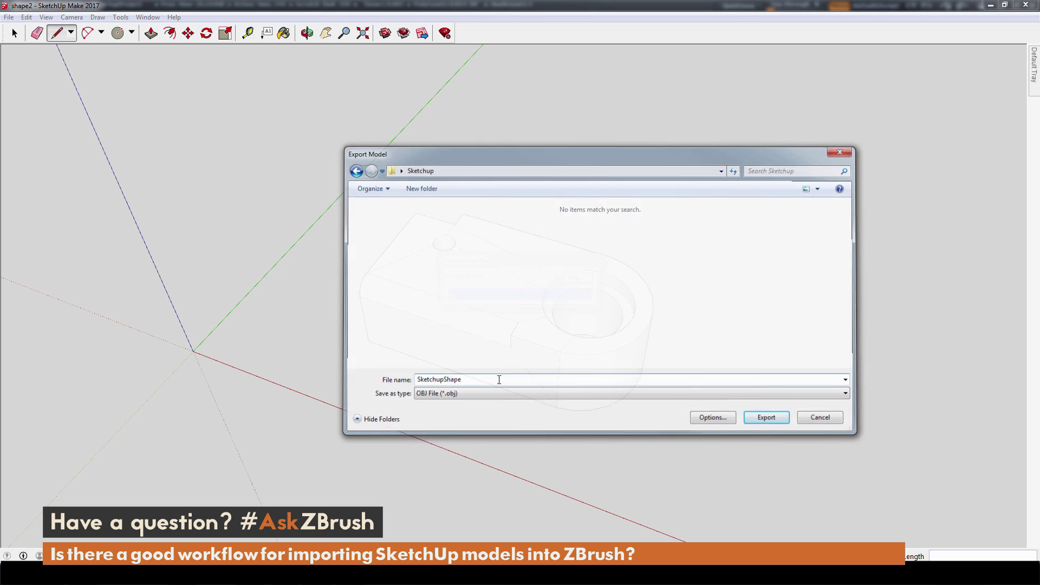
key("Return")
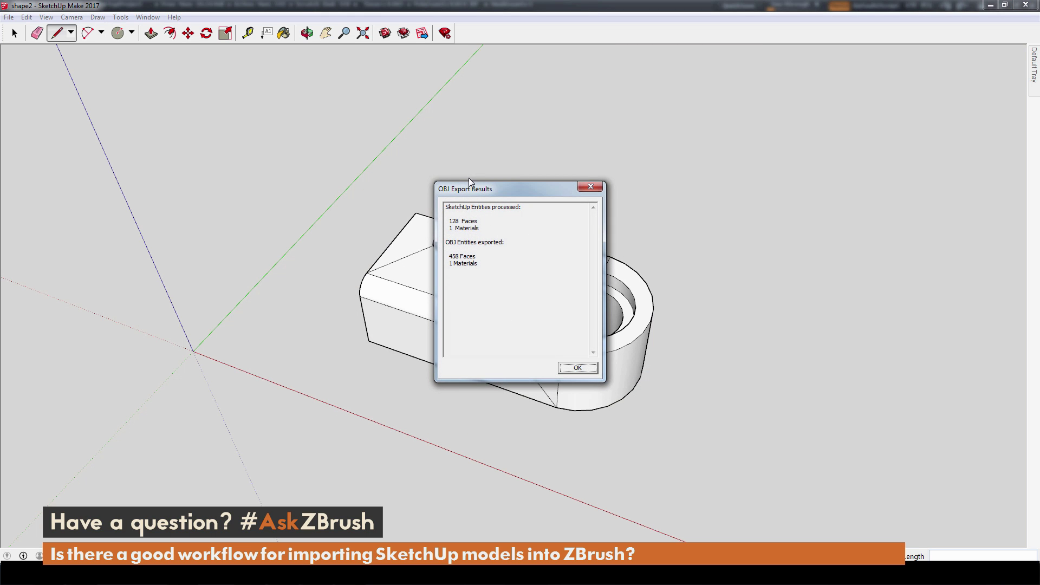
left_click(578, 369)
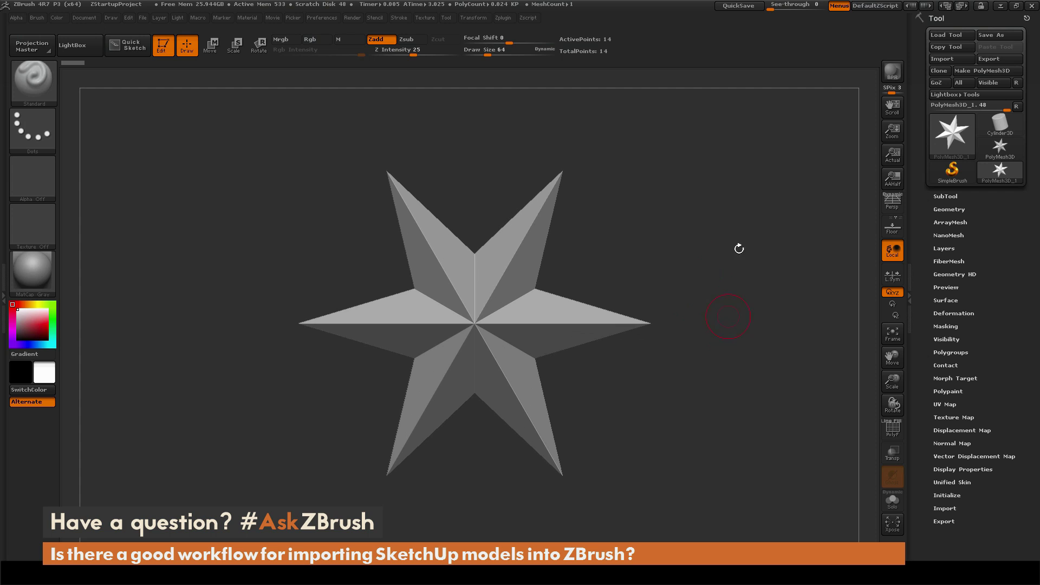
Step: Switch to ZBrush and import the SketchupShape mesh as the current tool
left_click(945, 58)
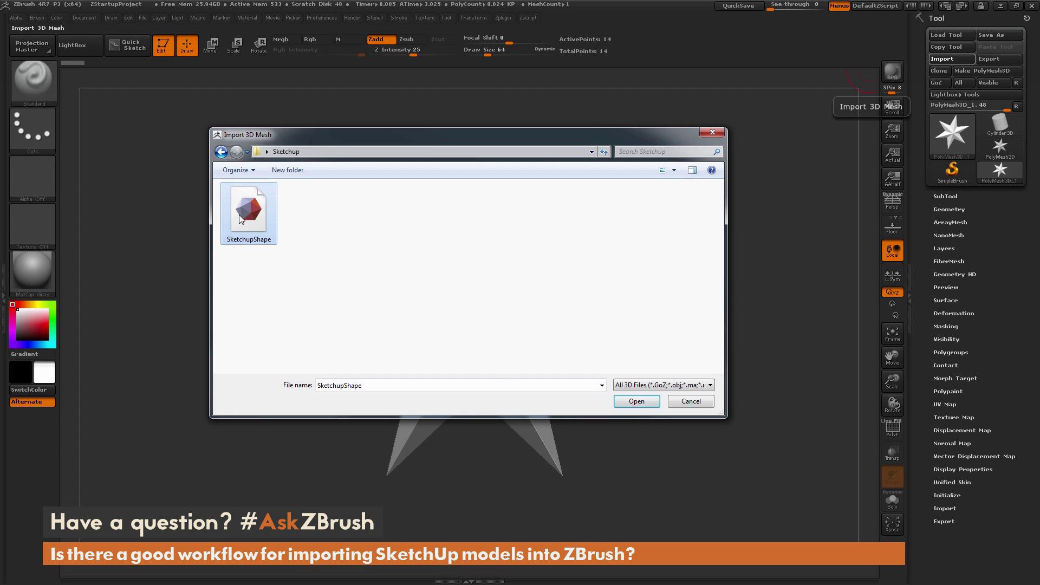
left_click(627, 406)
mouse_move(756, 247)
left_mouse_down()
mouse_move(749, 340)
mouse_move(734, 302)
mouse_move(757, 349)
mouse_move(754, 303)
mouse_move(743, 295)
mouse_move(747, 320)
mouse_move(775, 341)
mouse_move(758, 347)
left_mouse_up()
left_click_drag(773, 409, 648, 358)
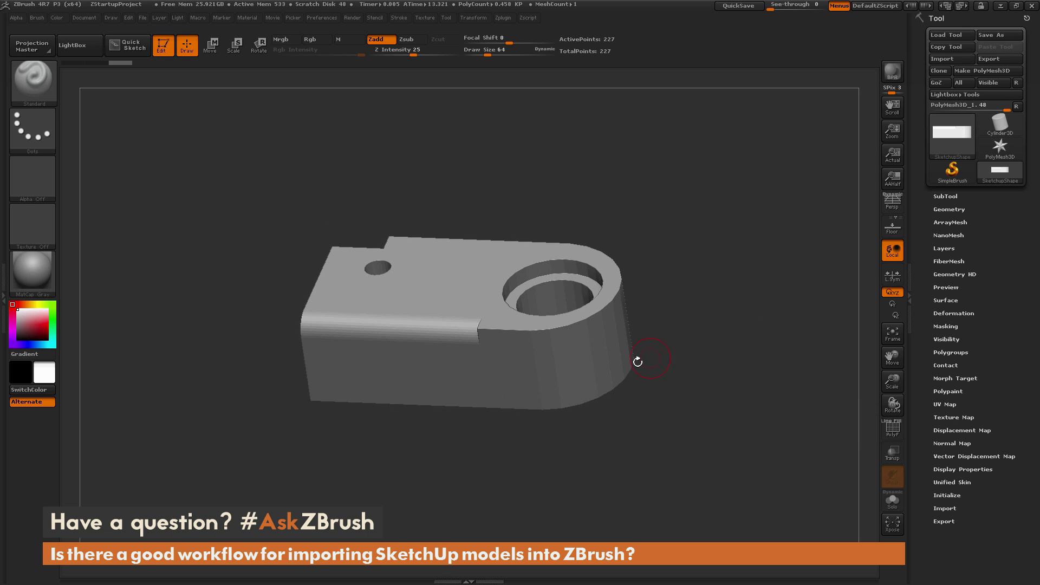
Step: Display the polyframe and examine the imported mesh's triangulation, comparing it with the plain shaded surface
left_click(896, 431)
left_click_drag(831, 389, 784, 375)
left_click_drag(588, 381, 789, 371)
left_click(895, 439)
left_click_drag(754, 423, 724, 436)
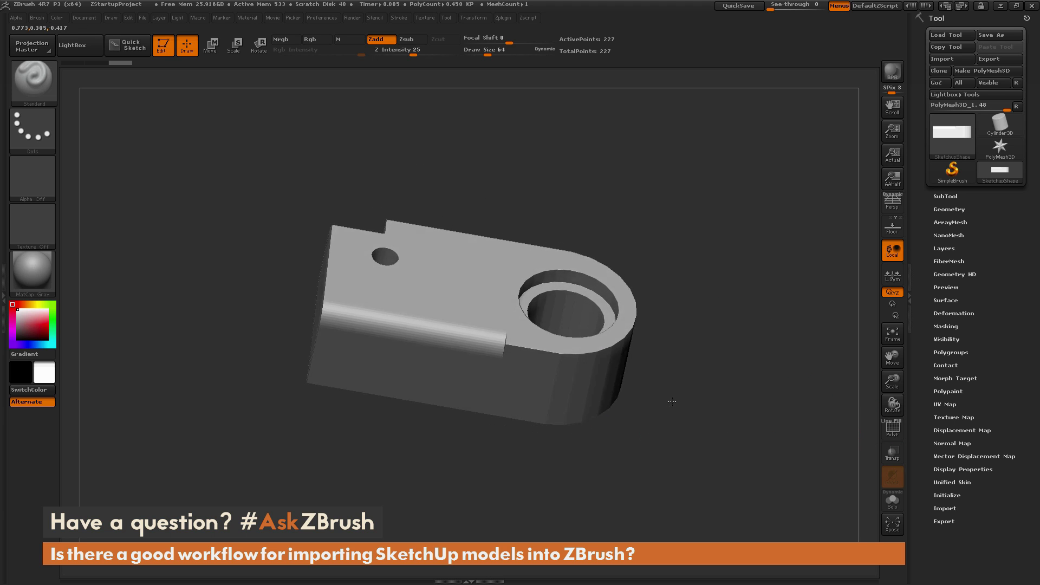
mouse_move(654, 420)
left_mouse_down()
mouse_move(617, 385)
mouse_move(700, 348)
mouse_move(717, 401)
left_mouse_up()
mouse_move(765, 407)
left_mouse_down()
mouse_move(759, 383)
mouse_move(758, 392)
left_mouse_up()
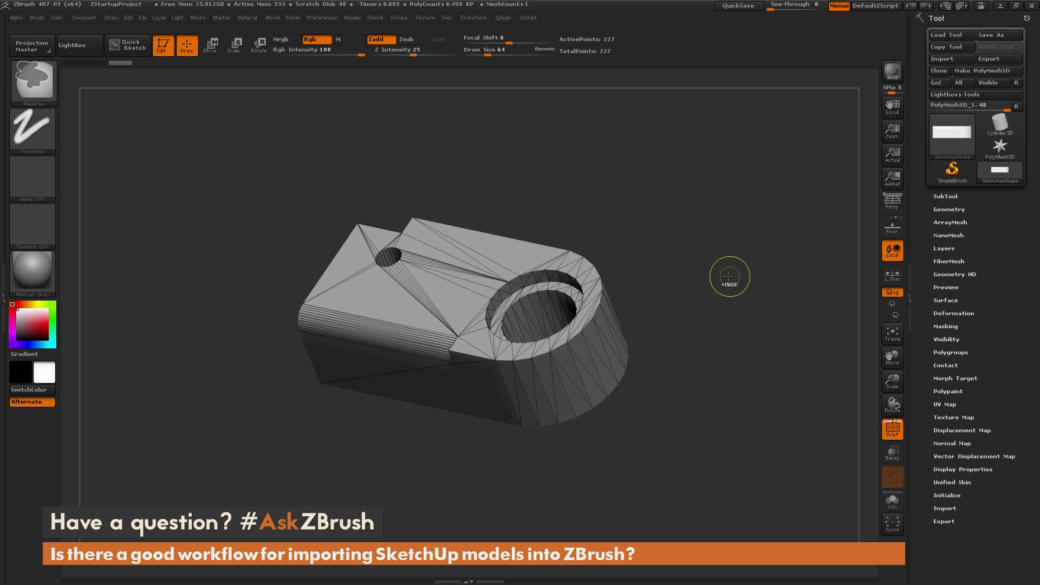
Step: Try subdividing the imported mesh and view it without the polyframe, and undo the subdivision
key("ctrl+d")
left_click(891, 429)
left_click_drag(754, 297, 751, 351)
key("ctrl+z")
key("ctrl+z")
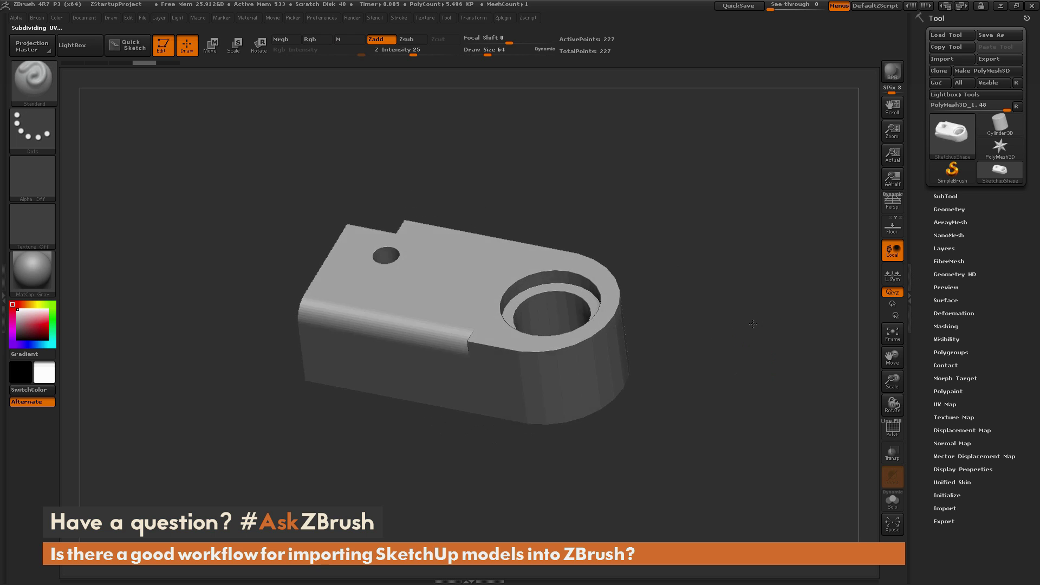
Step: Show the polyframe and assign polygroups to the mesh with Groups By Normals
left_click(891, 429)
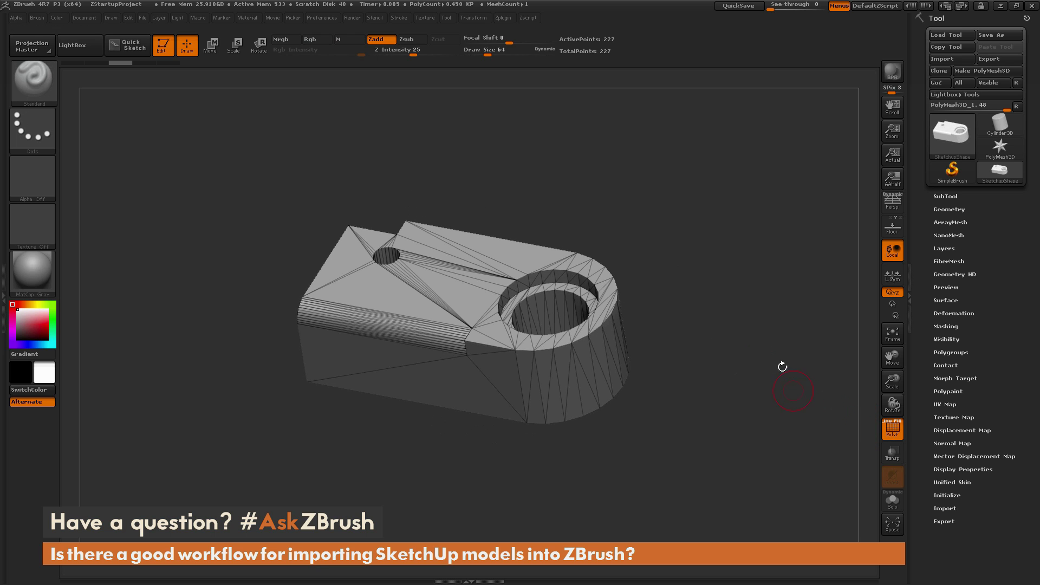
left_click_drag(678, 470, 764, 318)
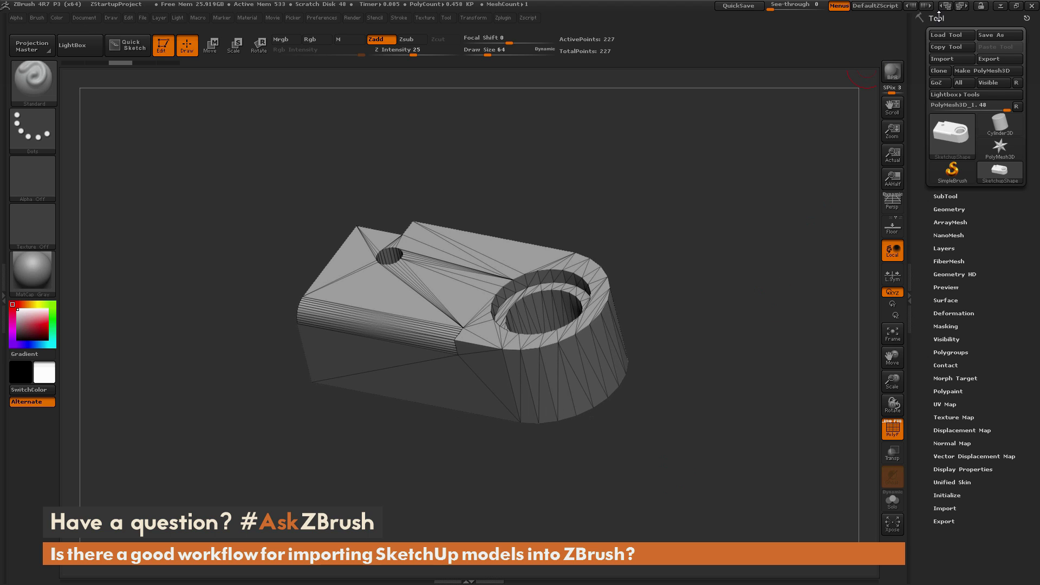
left_click(951, 352)
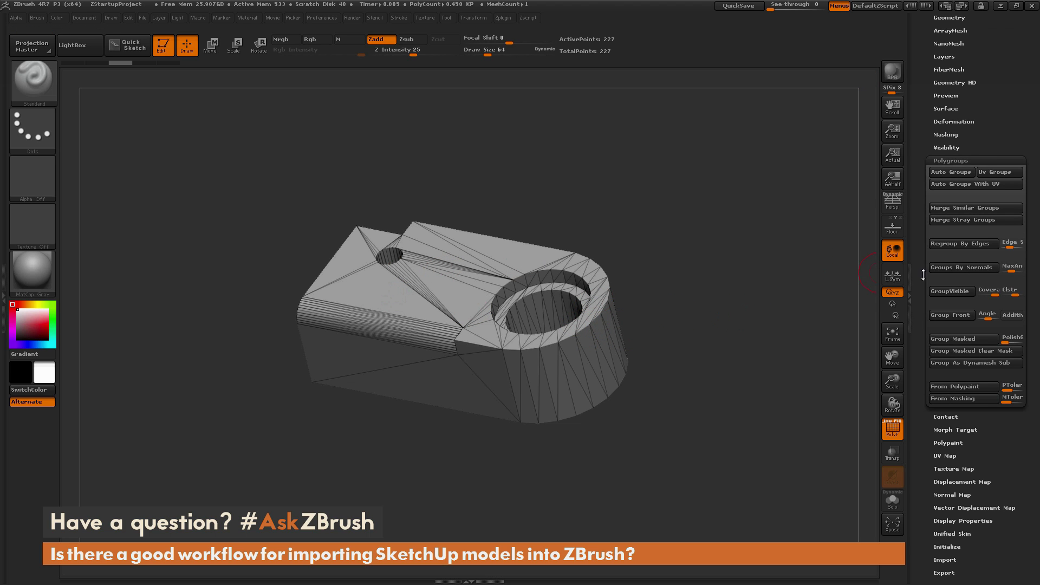
left_click(951, 268)
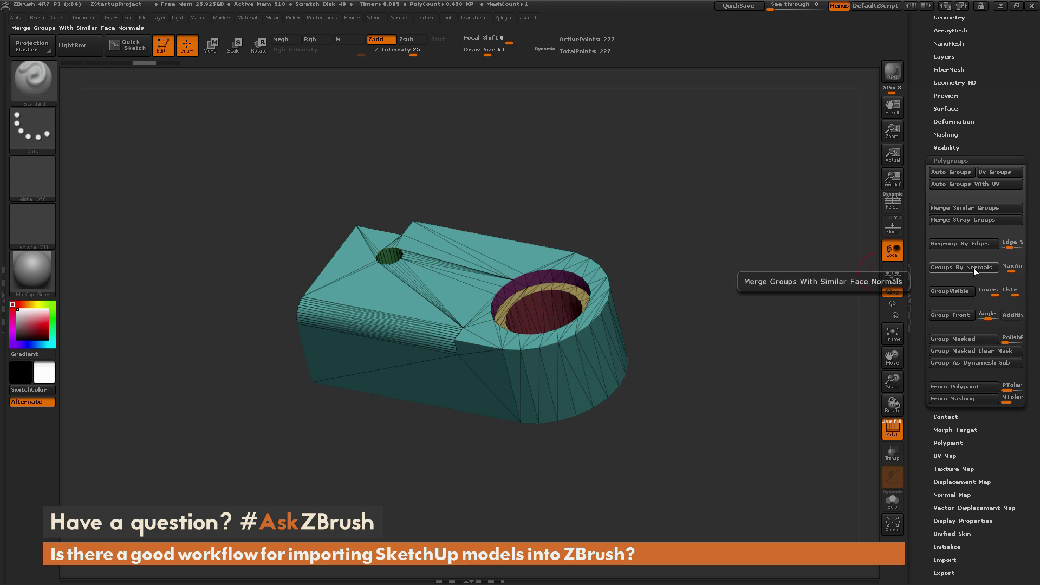
Step: Inspect the new polygroups from several angles and isolate the outer body polygroup, hiding all other groups
mouse_move(692, 235)
left_mouse_down()
mouse_move(705, 305)
mouse_move(729, 261)
mouse_move(715, 251)
left_mouse_up()
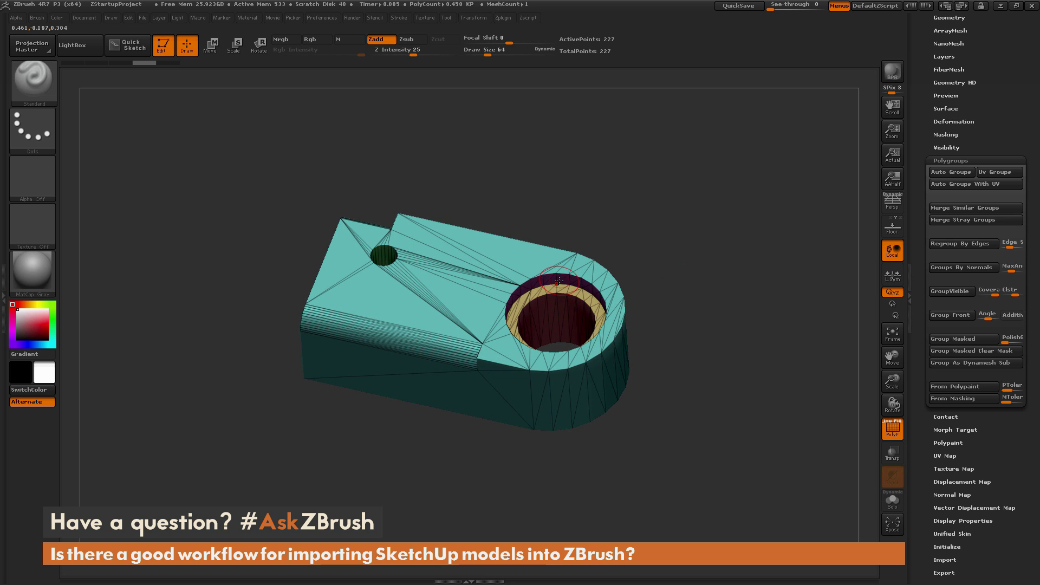
left_click_drag(748, 387, 805, 358)
left_click_drag(440, 459, 498, 476)
left_click_drag(486, 307, 717, 223)
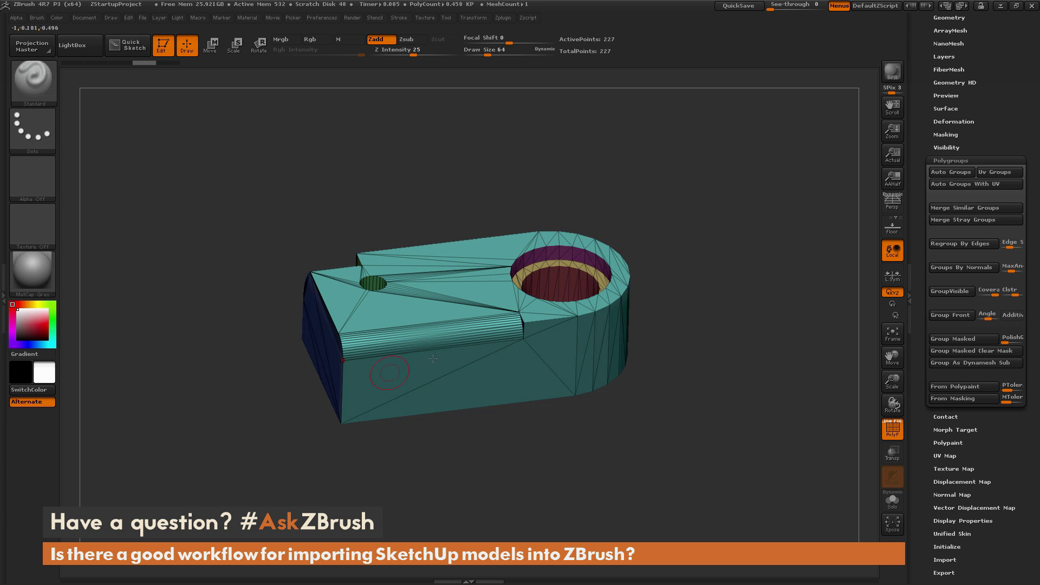
left_click_drag(758, 253, 746, 271)
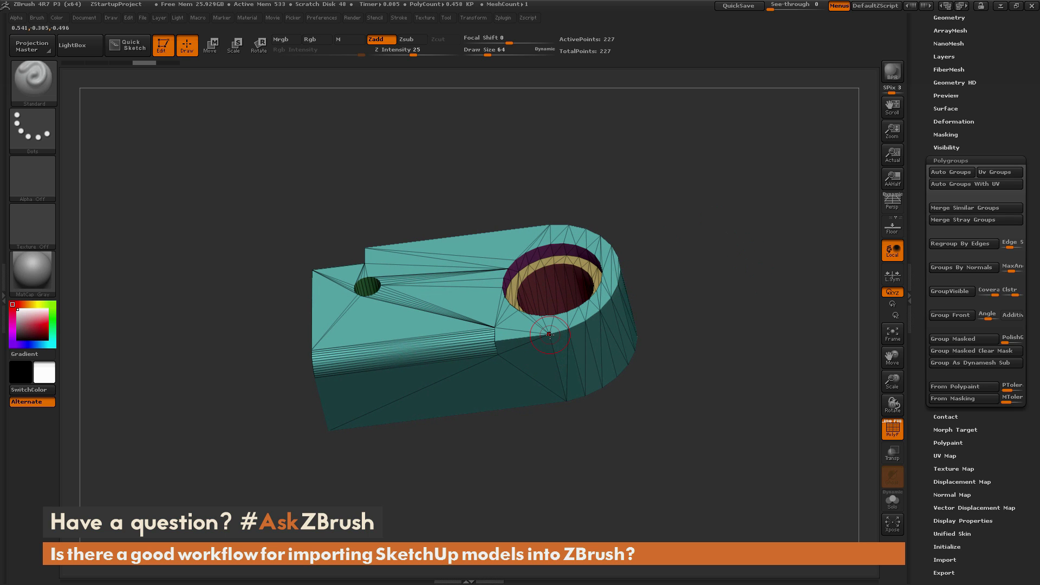
key("ctrl+shift")
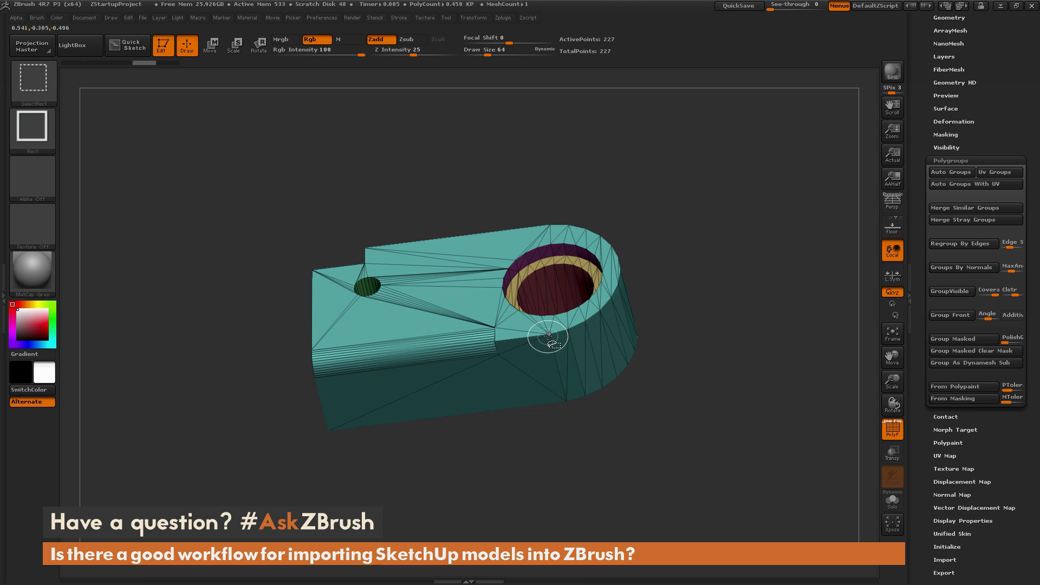
left_click(548, 334, "ctrl+shift")
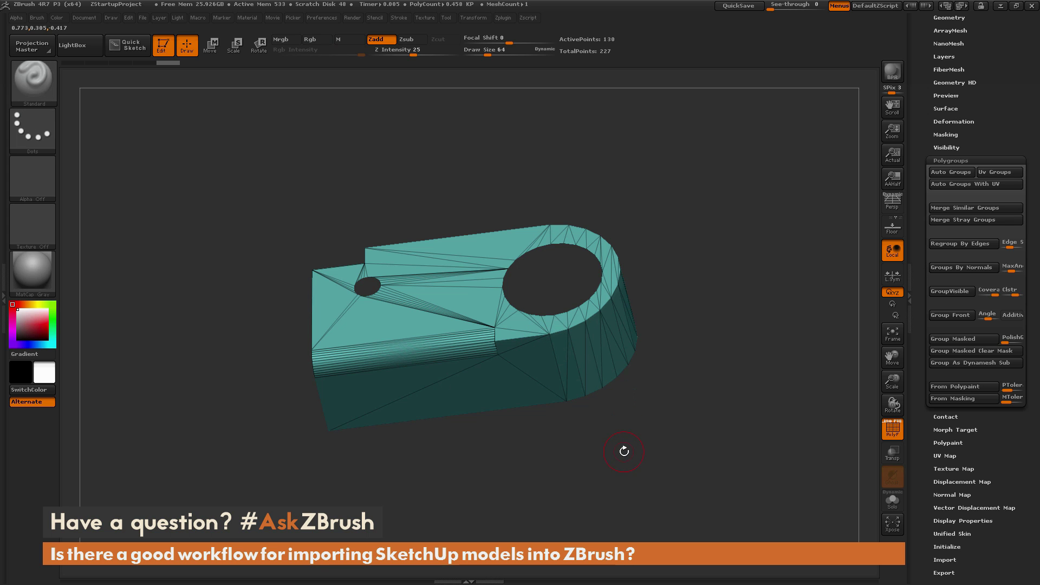
mouse_move(624, 451)
left_mouse_down()
mouse_move(676, 375)
mouse_move(635, 436)
left_mouse_up()
mouse_move(659, 343)
left_mouse_down()
mouse_move(661, 369)
mouse_move(663, 357)
left_mouse_up()
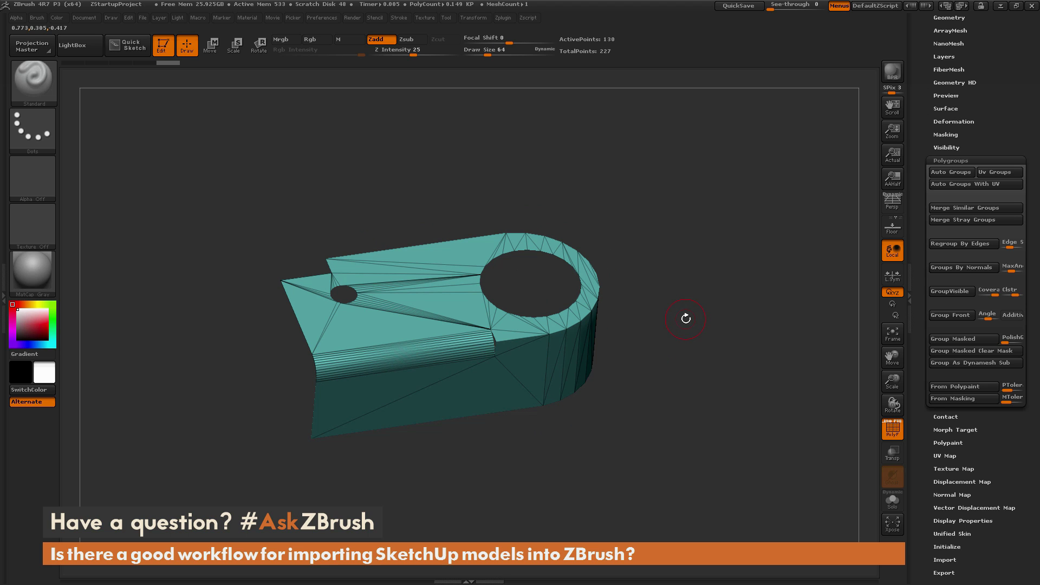
Step: Turn on double-sided display for the isolated outer surfaces
left_click_drag(986, 110, 982, 30)
scroll(974, 298, "down", 5)
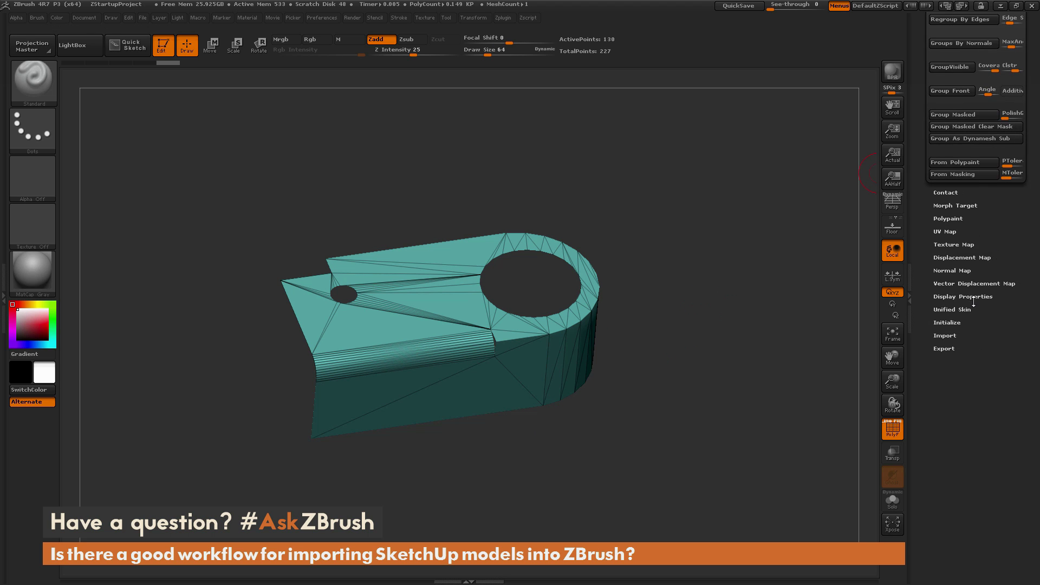
left_click(973, 297)
scroll(983, 227, "up", 5)
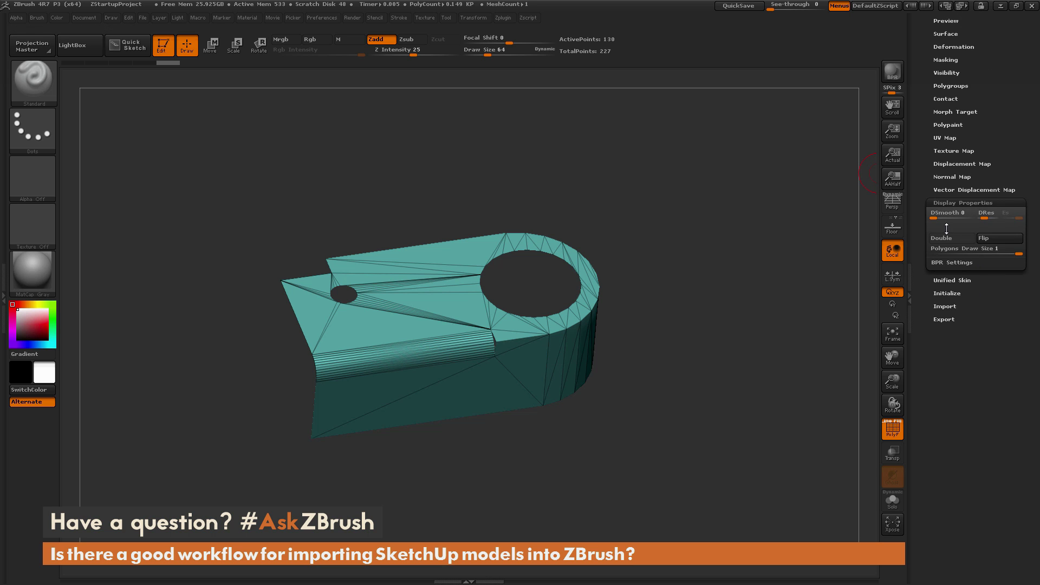
left_click(948, 238)
left_click_drag(724, 368, 736, 338)
left_click_drag(759, 249, 715, 316)
Step: Set the maximum angle tolerance to 1 and regroup the isolated surfaces with Groups By Normals
left_click_drag(990, 122, 981, 213)
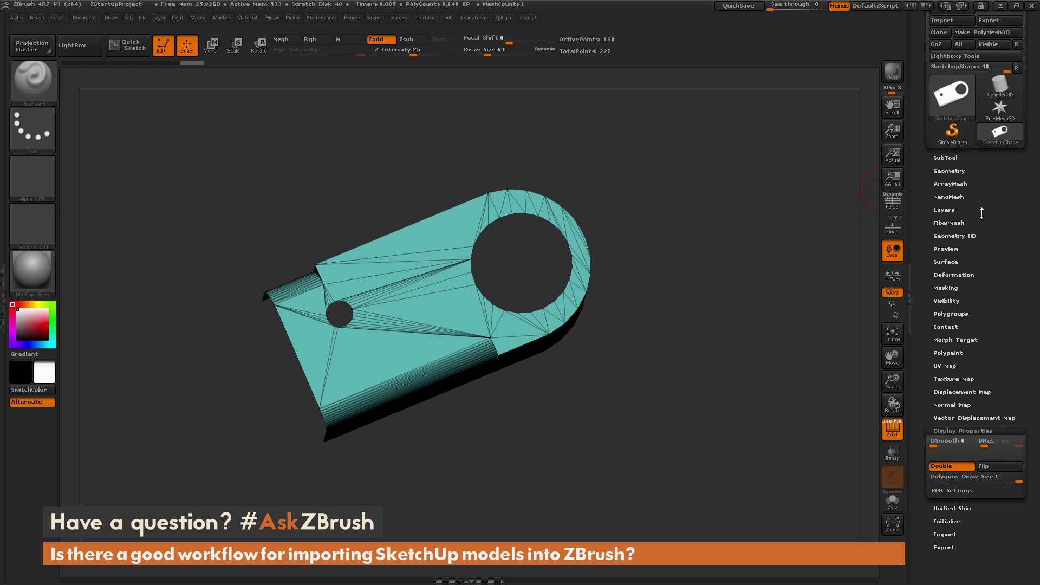
left_click(958, 313)
scroll(987, 293, "down", 3)
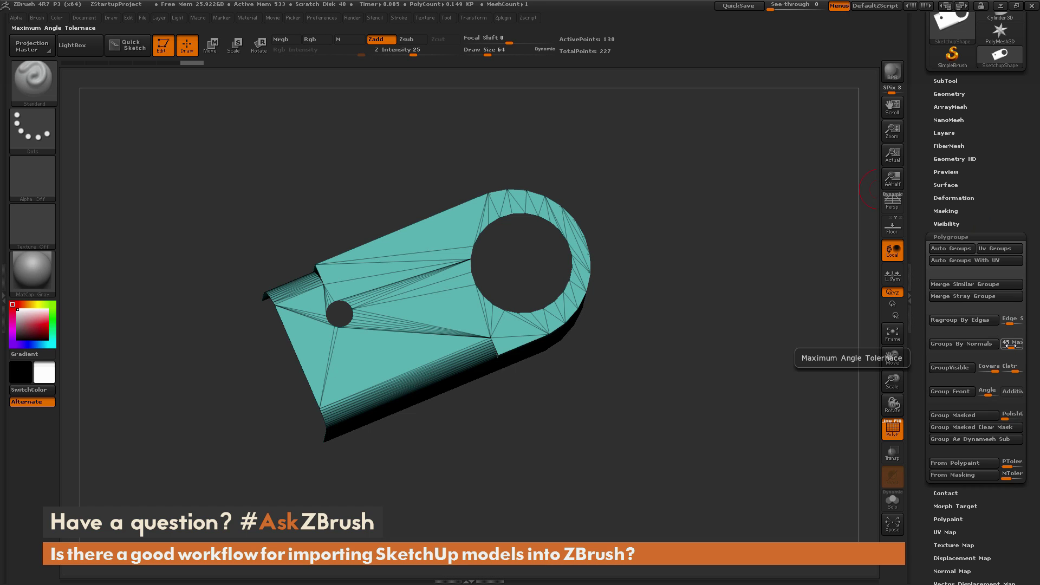
left_click_drag(1011, 345, 1003, 346)
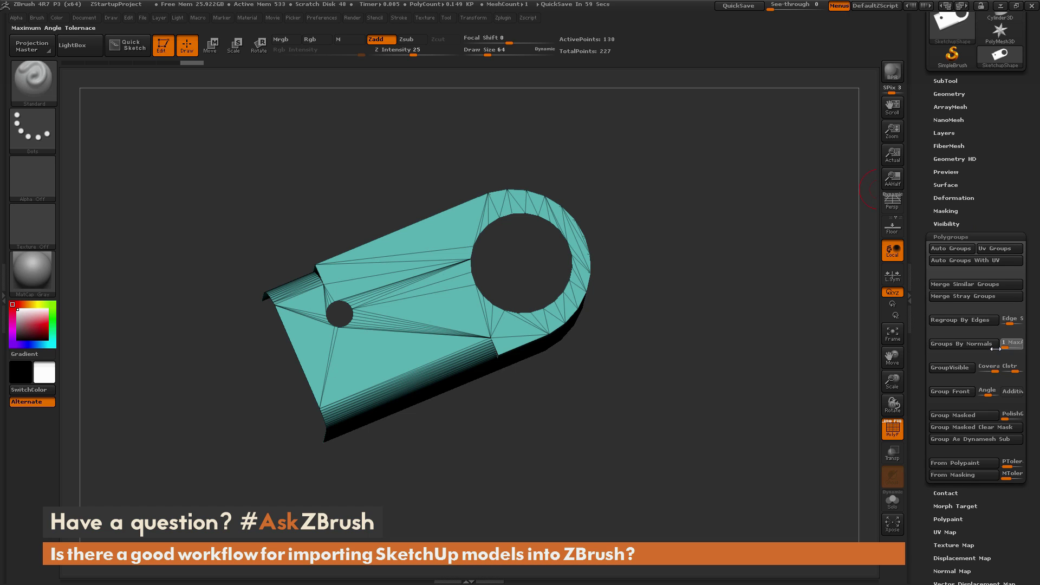
left_click(967, 344)
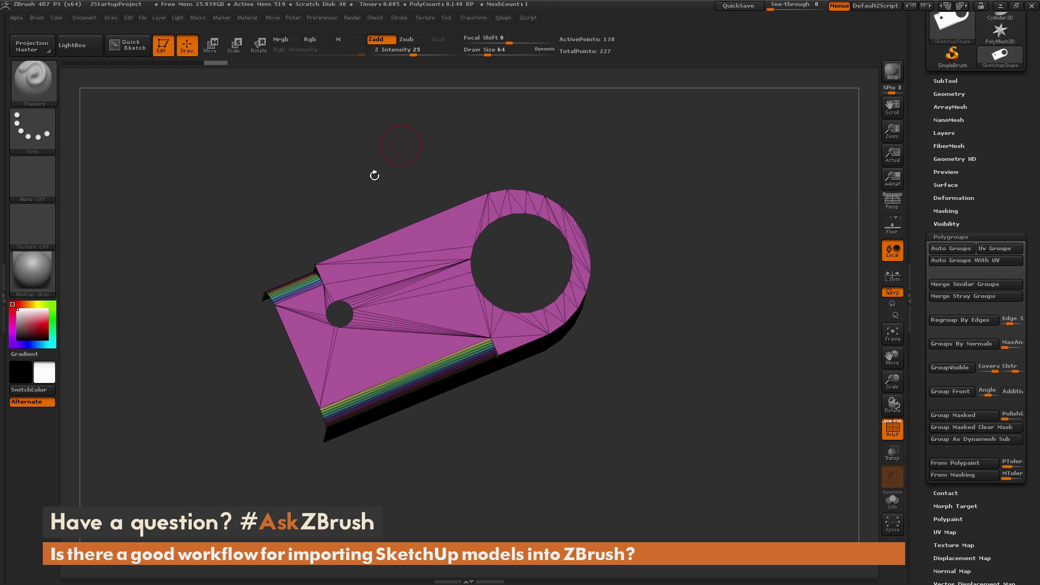
Step: Check the new polygroups around the part and hide the flat top face group containing the hole openings
left_click_drag(710, 384, 473, 331)
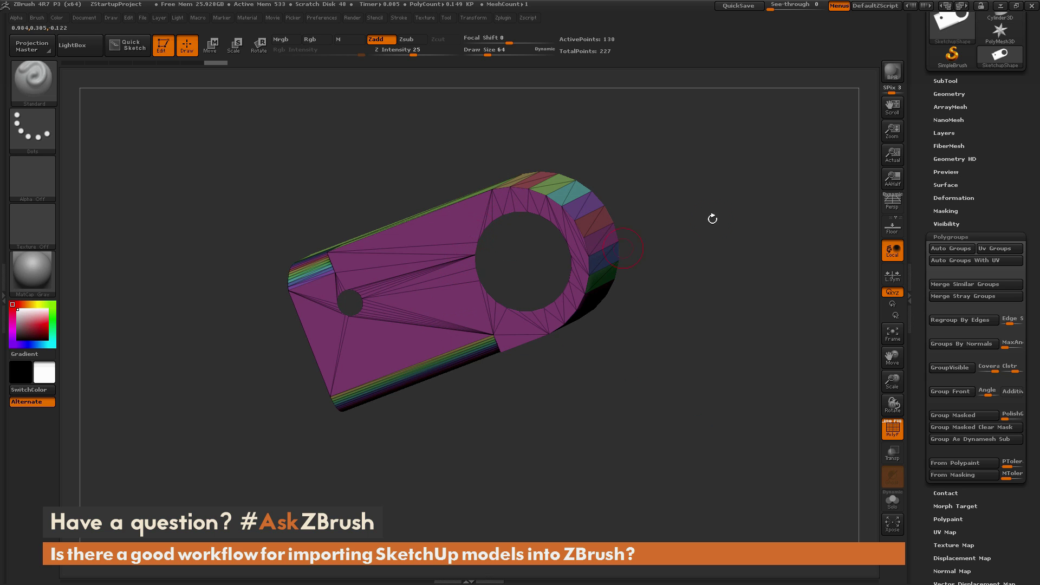
left_click_drag(669, 237, 557, 255)
left_click_drag(702, 402, 680, 212)
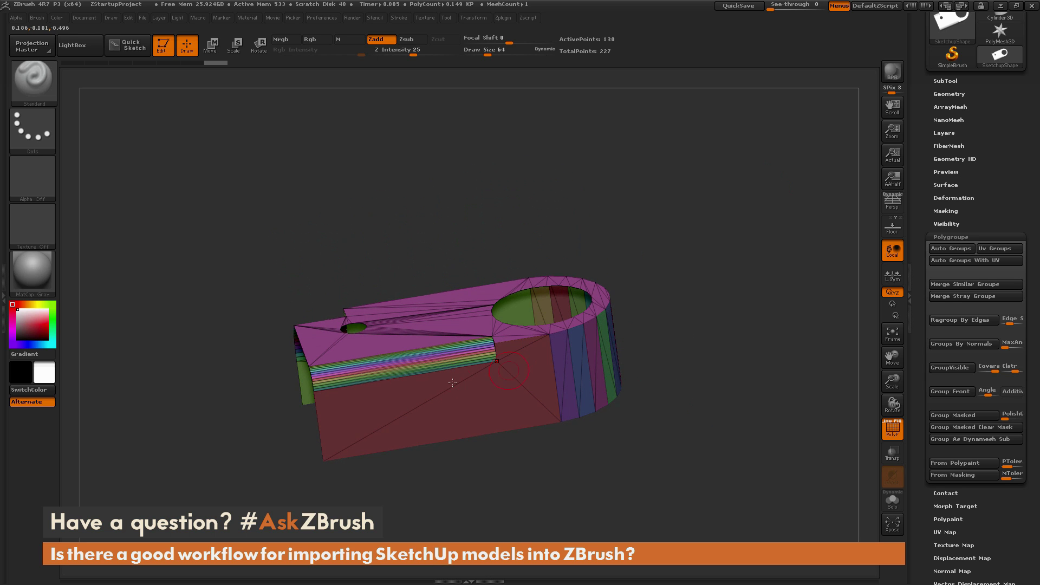
left_click_drag(708, 391, 588, 365)
left_click_drag(717, 283, 523, 393)
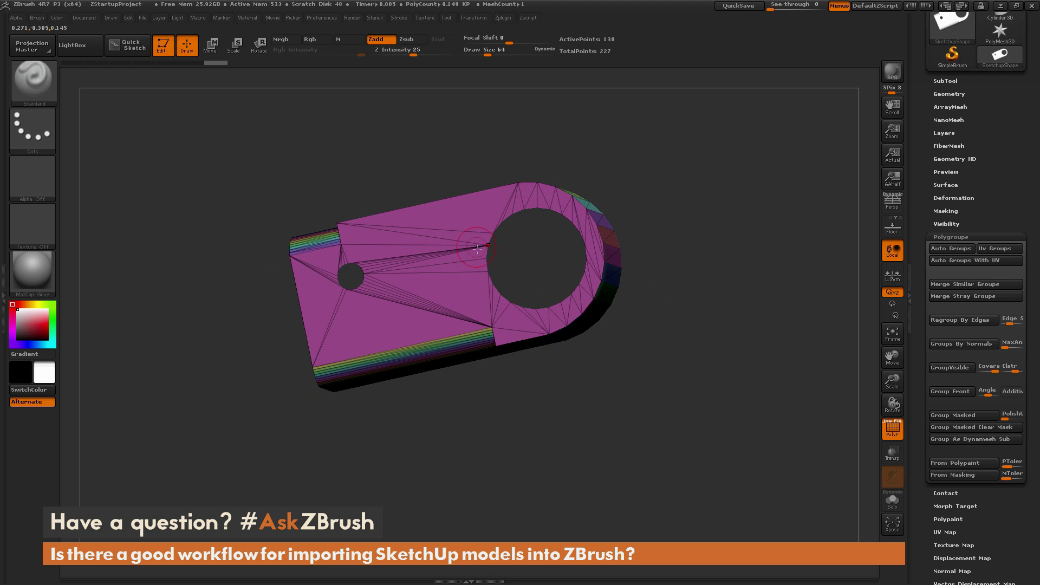
key("ctrl+shift")
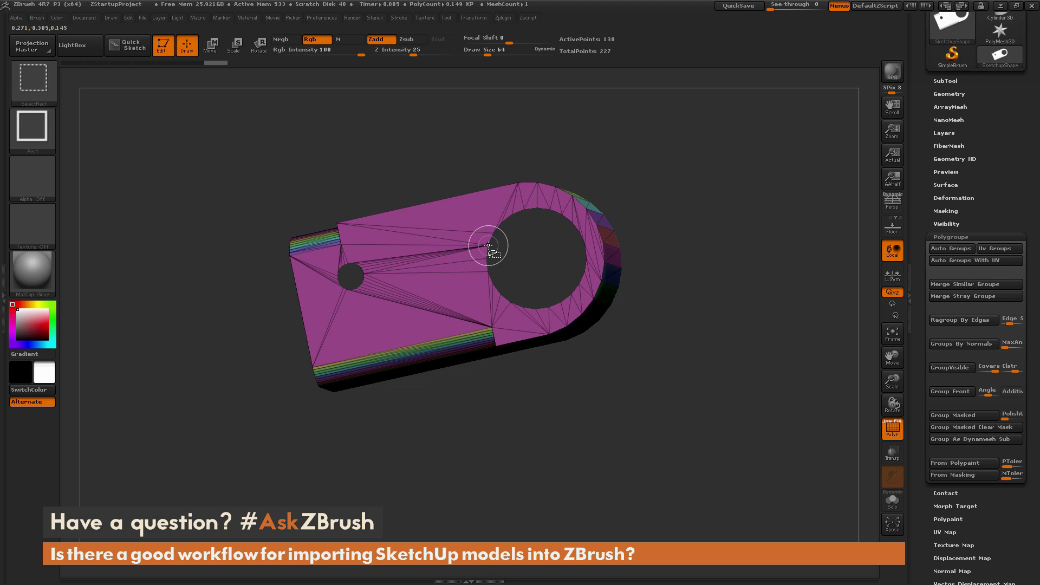
left_click(488, 245, "ctrl+shift")
Step: Hide the two long flat side wall polygroups, leaving only the curved surfaces visible
left_click_drag(718, 233, 725, 283)
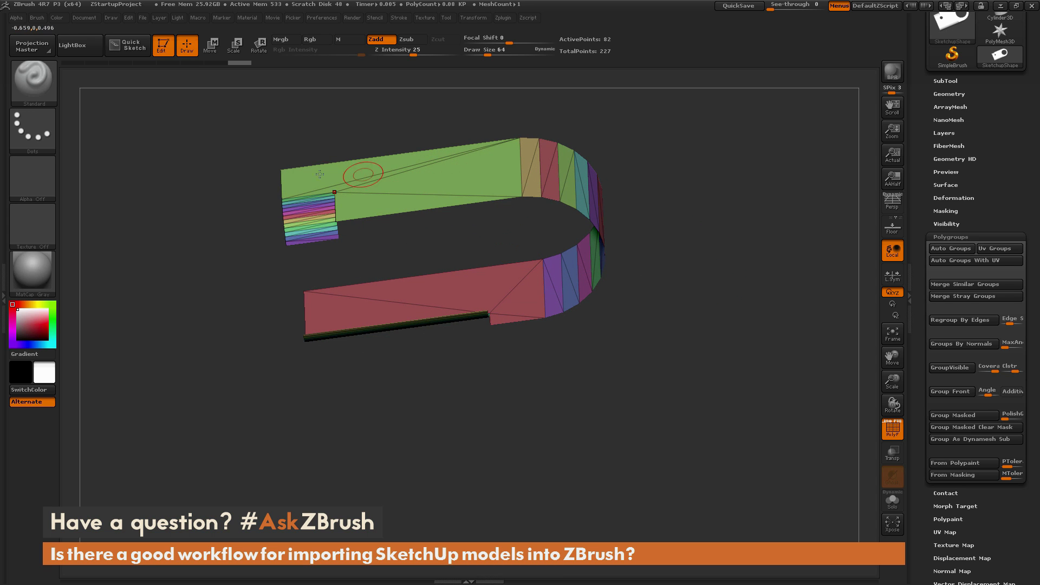
left_click(292, 183, "ctrl+shift")
left_click_drag(475, 425, 471, 296)
left_click_drag(475, 349, 486, 371, "alt")
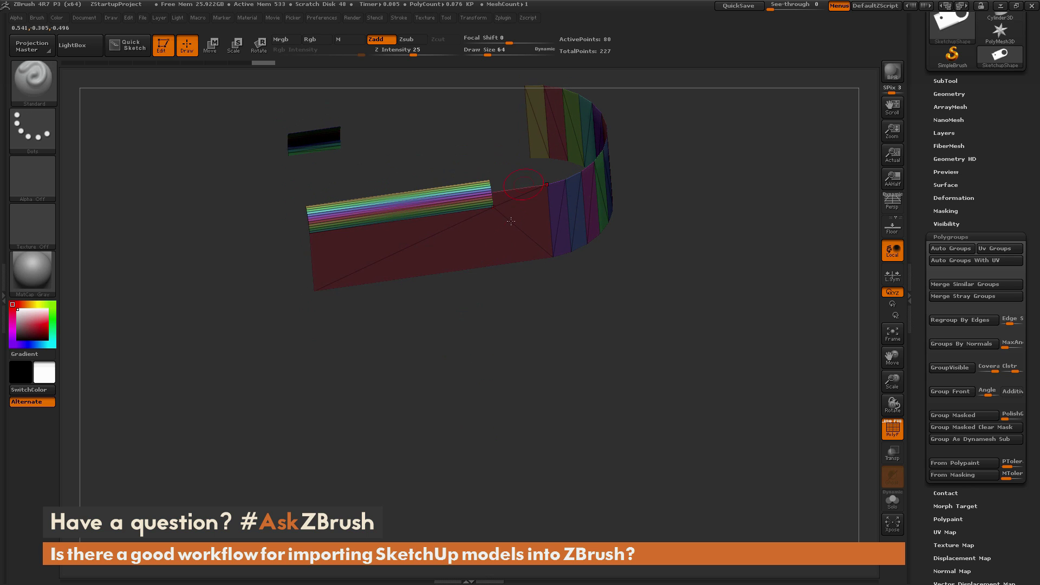
left_click(319, 286, "ctrl+shift")
left_click_drag(648, 290, 659, 388, "alt")
mouse_move(697, 323)
left_mouse_down()
mouse_move(685, 308)
mouse_move(694, 368)
mouse_move(706, 320)
left_mouse_up()
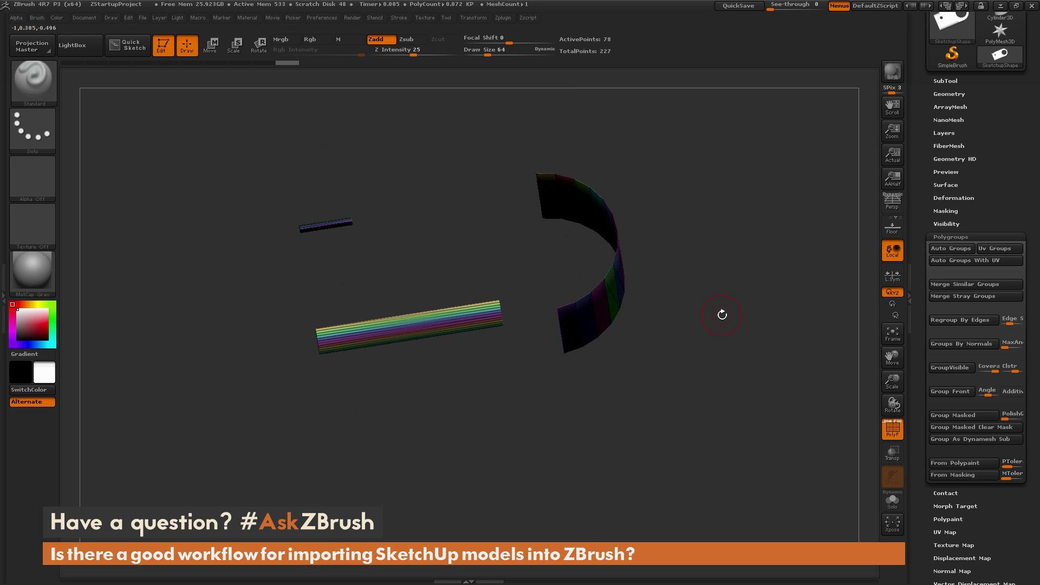
Step: Assign one polygroup to each separate curved surface with Auto Groups and check them from several angles
left_click(950, 248)
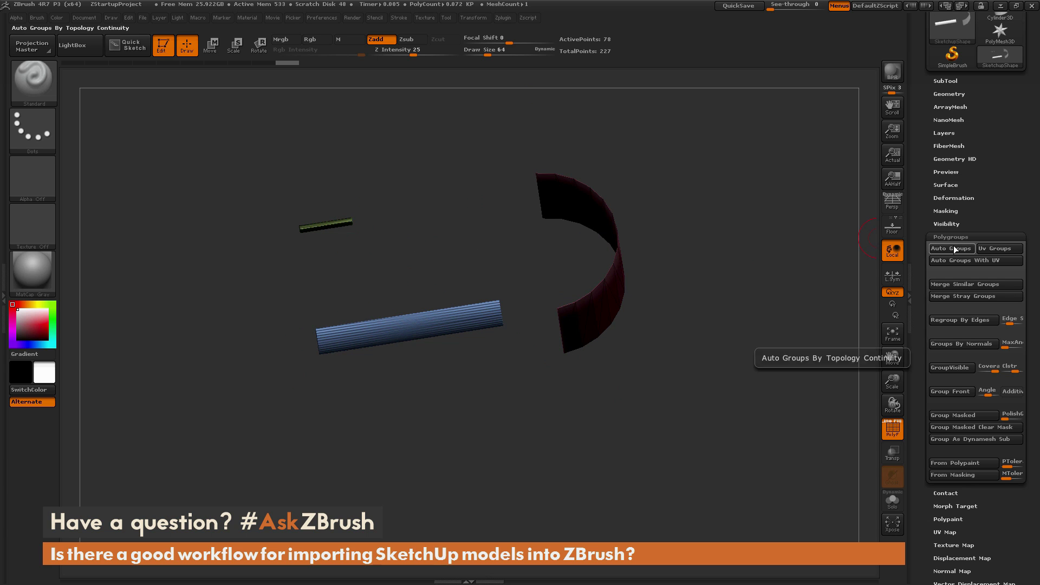
mouse_move(518, 436)
left_mouse_down()
mouse_move(487, 389)
mouse_move(496, 379)
mouse_move(510, 420)
left_mouse_up()
left_click_drag(726, 380, 656, 272)
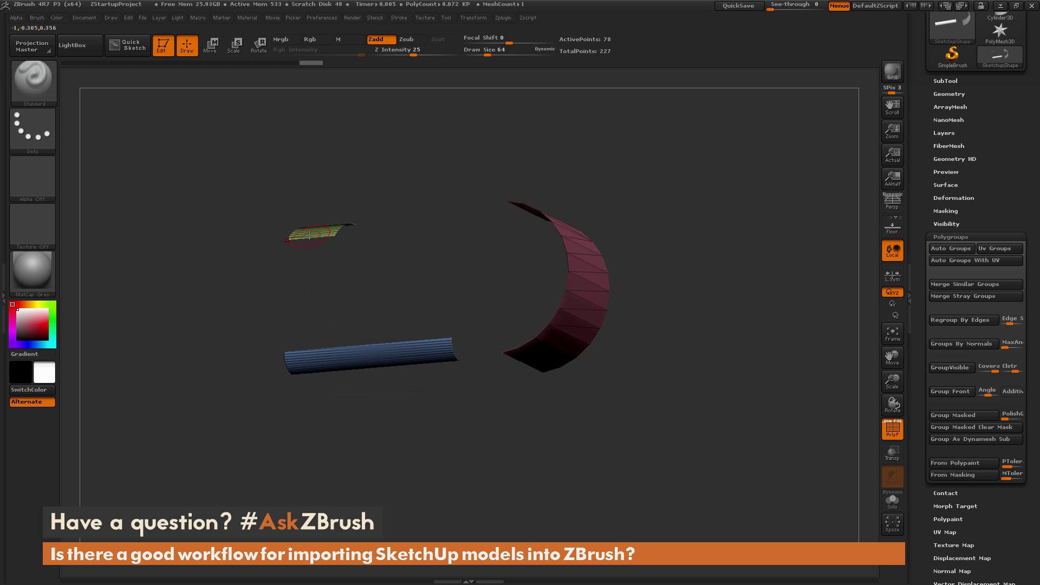
left_click_drag(713, 417, 496, 295)
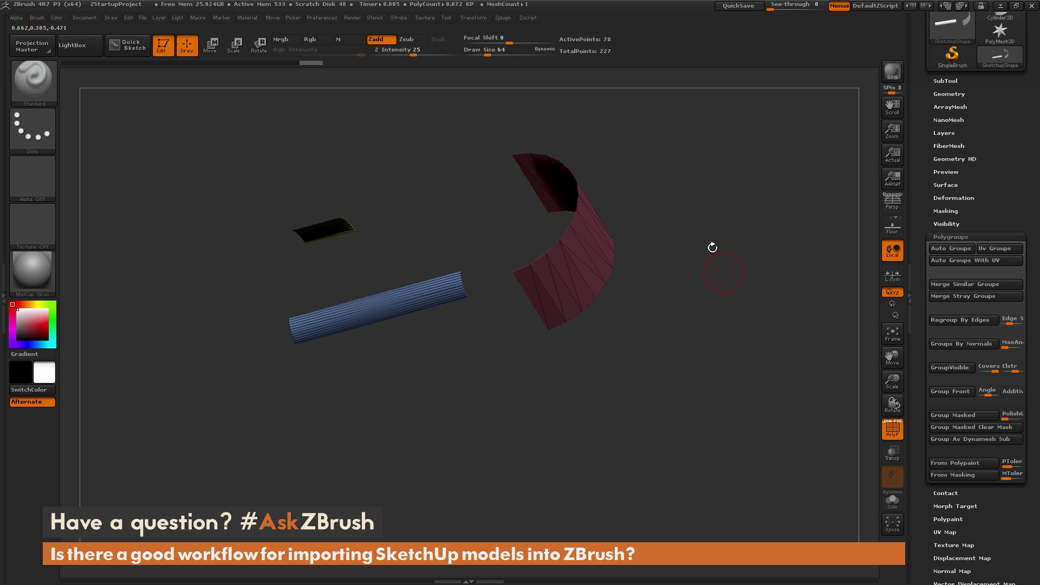
Step: Unhide the whole mesh and compare its plain shaded surface with the polyframe display
key("ctrl+shift")
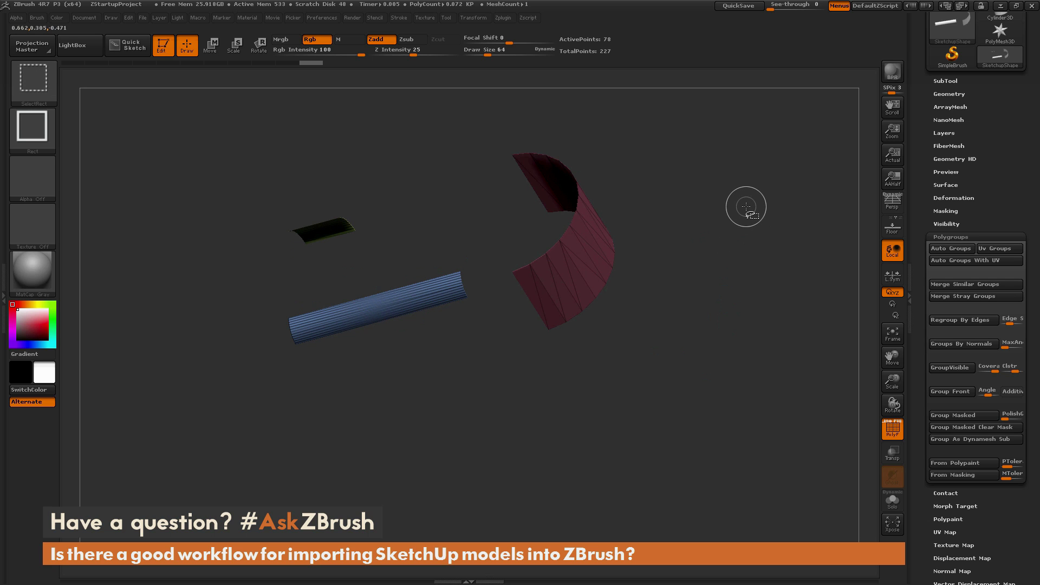
left_click(746, 206, "ctrl+shift")
left_click_drag(773, 174, 770, 287)
left_click(892, 428)
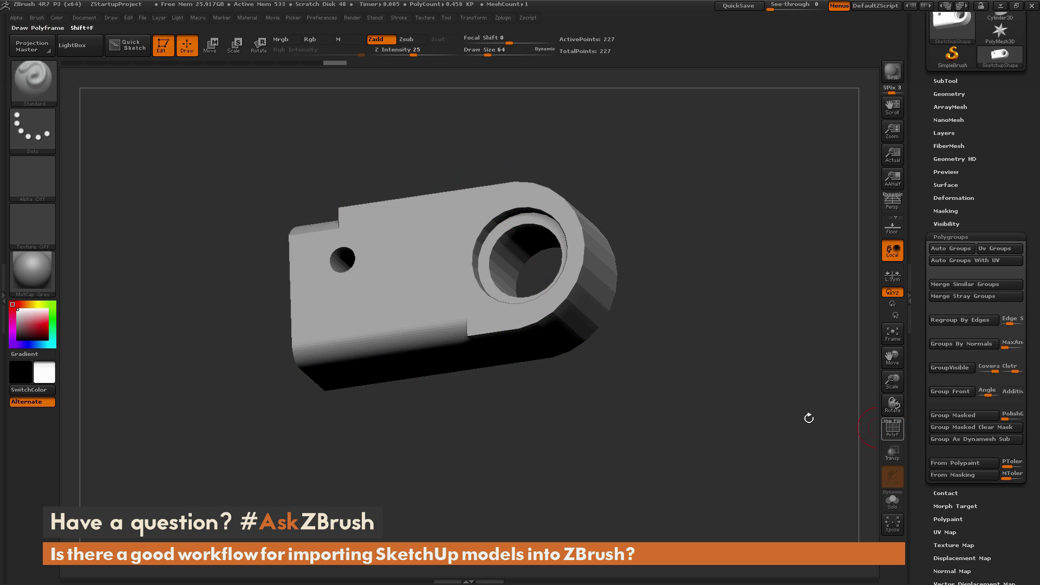
left_click_drag(867, 425, 829, 413)
left_click(892, 428)
mouse_move(834, 369)
left_mouse_down()
mouse_move(810, 309)
mouse_move(793, 213)
mouse_move(786, 343)
mouse_move(763, 356)
mouse_move(806, 357)
mouse_move(824, 269)
mouse_move(775, 329)
mouse_move(790, 343)
mouse_move(805, 325)
mouse_move(765, 340)
mouse_move(763, 274)
mouse_move(780, 396)
mouse_move(627, 303)
mouse_move(762, 314)
mouse_move(757, 181)
mouse_move(748, 229)
mouse_move(771, 306)
mouse_move(774, 261)
left_mouse_up()
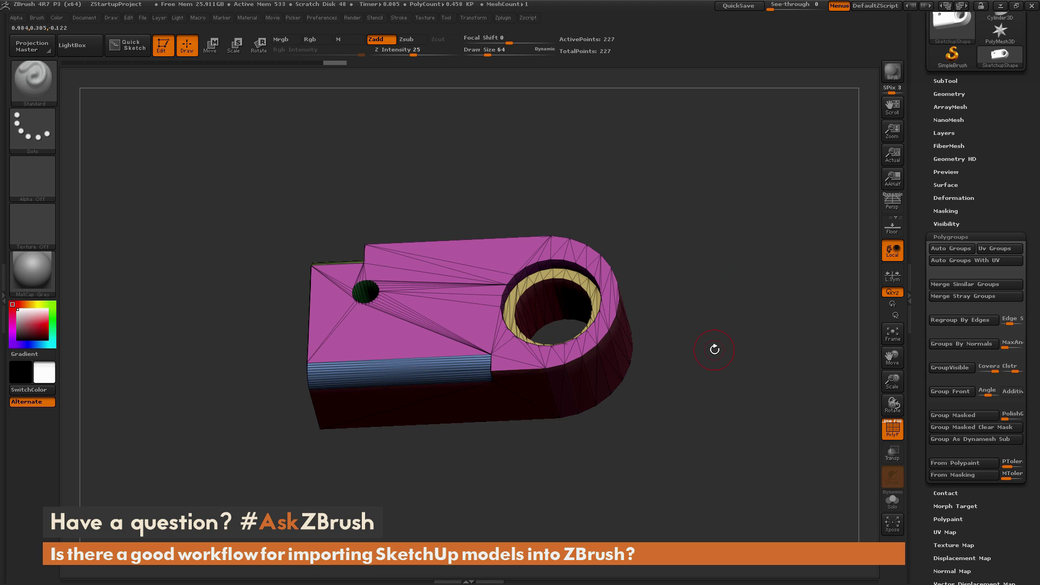
Step: Crease the polygroup borders with Crease PG and inspect the creased edges around the part
left_click_drag(1000, 126, 1005, 218)
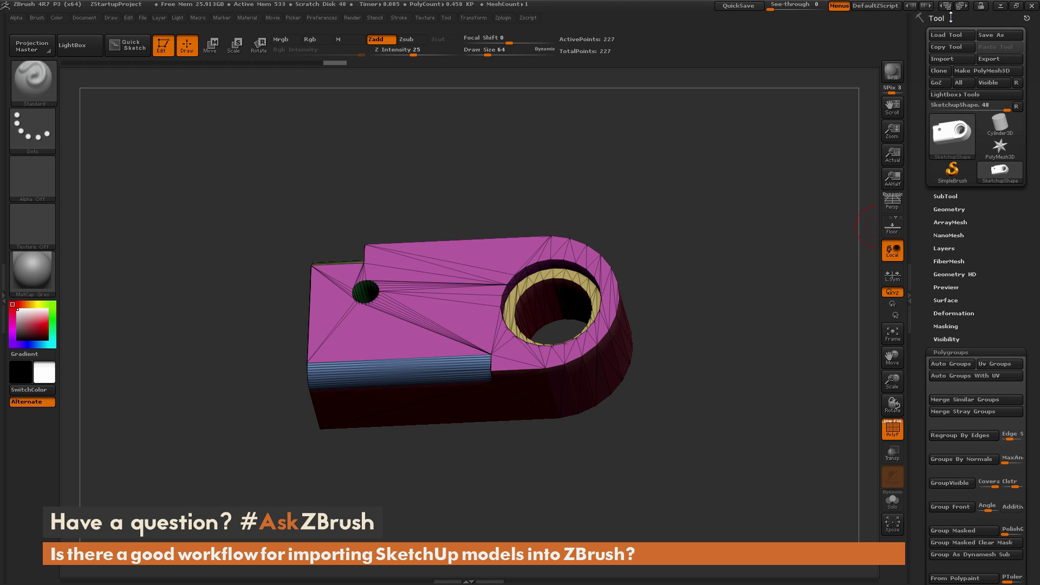
left_click(947, 210)
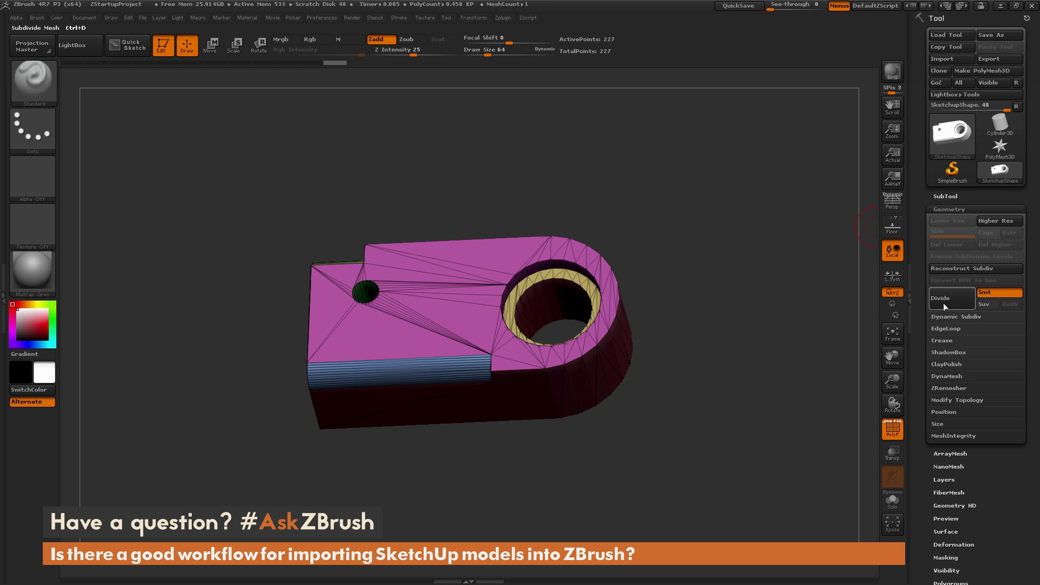
left_click(942, 340)
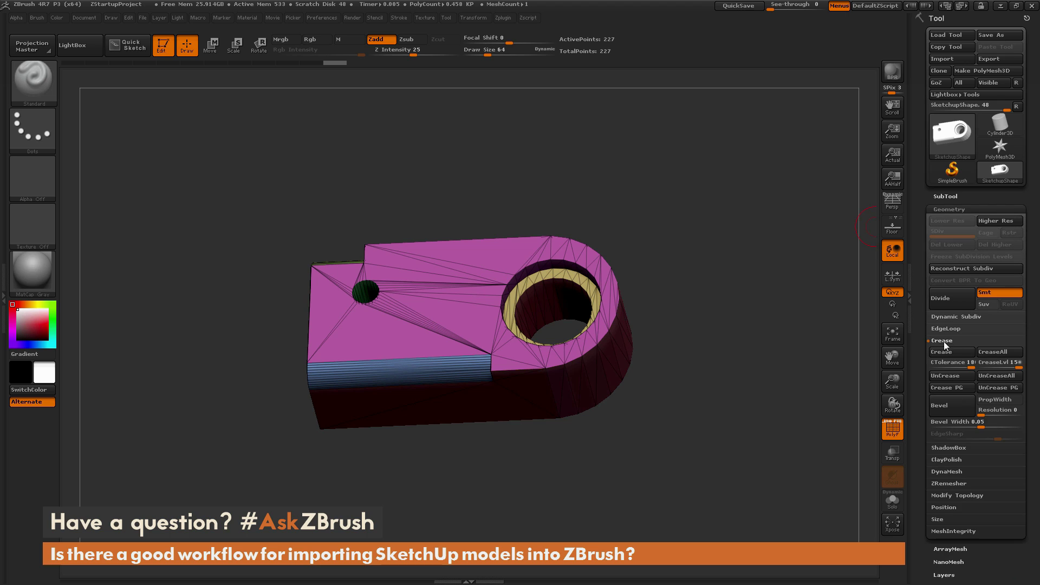
left_click(946, 388)
mouse_move(747, 364)
left_mouse_down()
mouse_move(761, 328)
mouse_move(682, 273)
left_mouse_up()
left_click_drag(290, 285, 252, 286)
left_click_drag(355, 297, 735, 315)
mouse_move(764, 277)
left_mouse_down()
mouse_move(762, 336)
mouse_move(754, 269)
left_mouse_up()
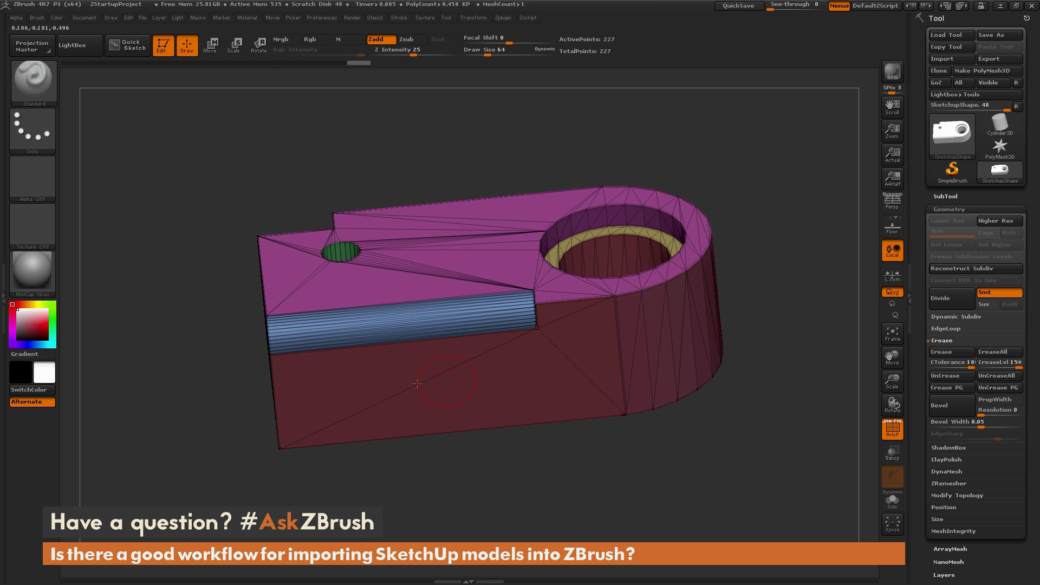
left_click_drag(831, 309, 753, 345)
Step: Hide the polyframe, try subdividing the creased mesh three times, and inspect the smoothed curved surfaces
left_click(891, 432)
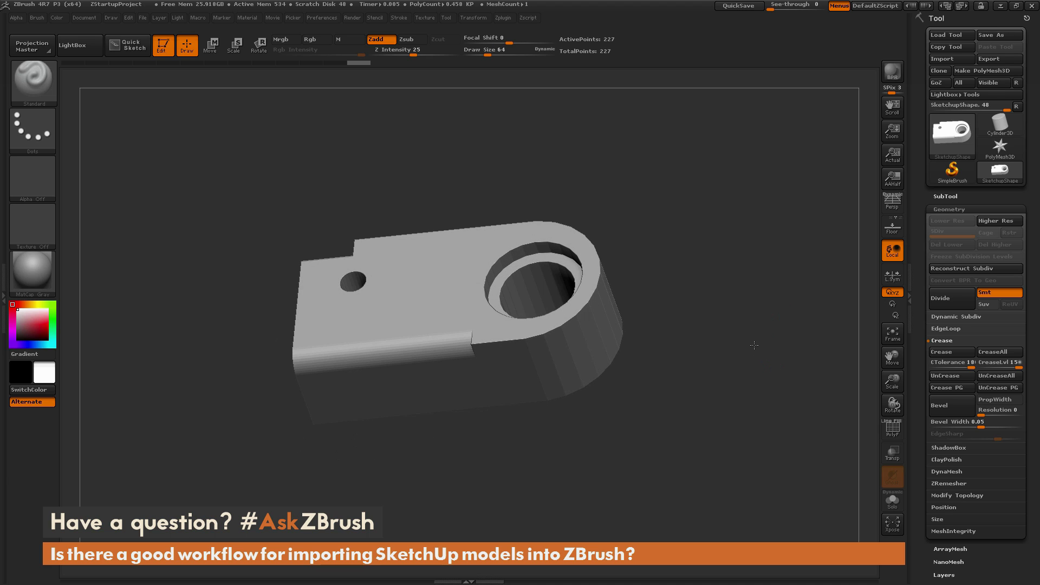
left_click(895, 307)
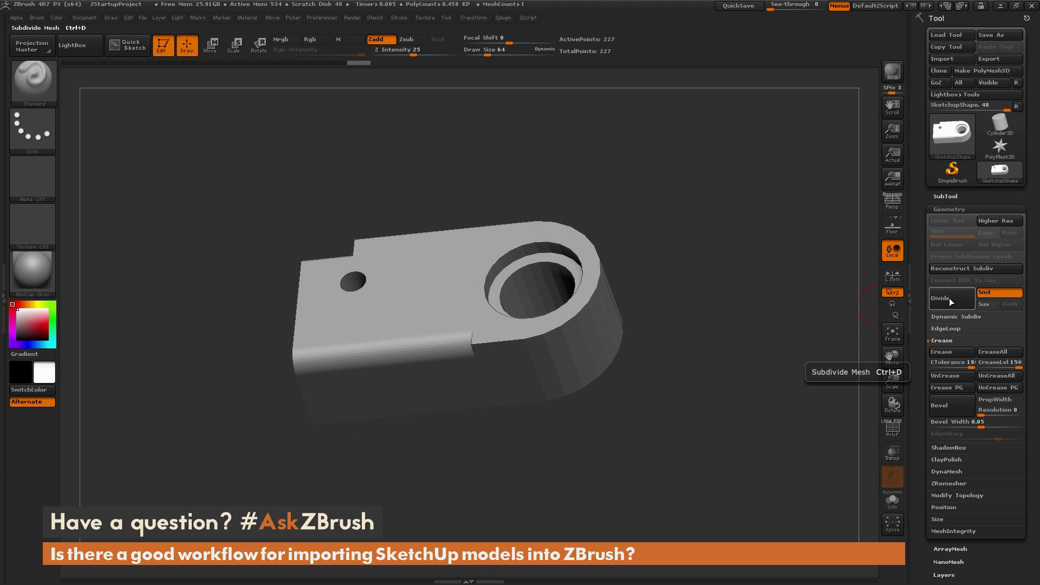
left_click(951, 299)
left_click(951, 299)
left_click(951, 299)
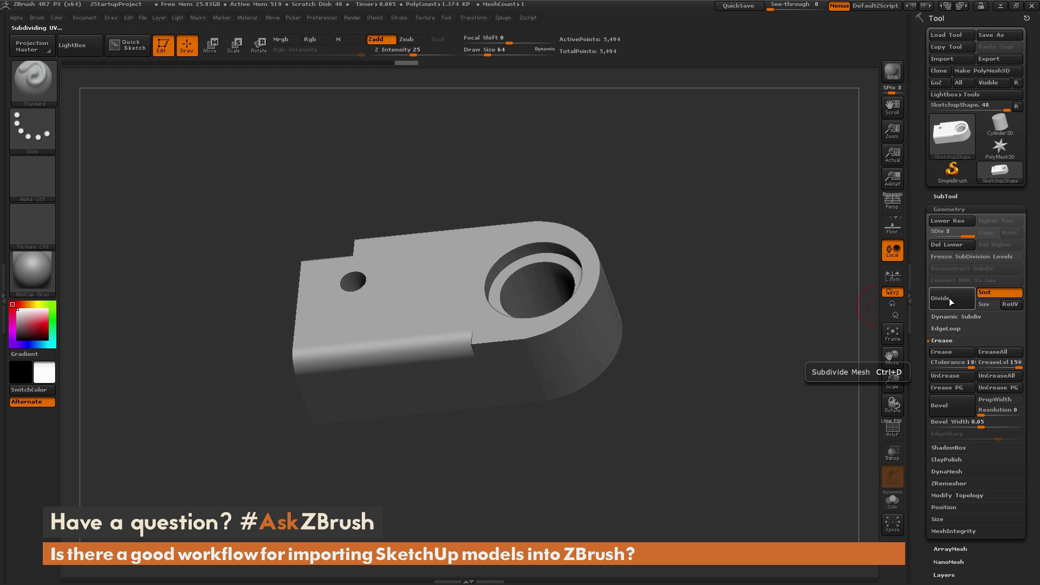
left_click_drag(746, 247, 662, 329)
left_click_drag(648, 294, 726, 294)
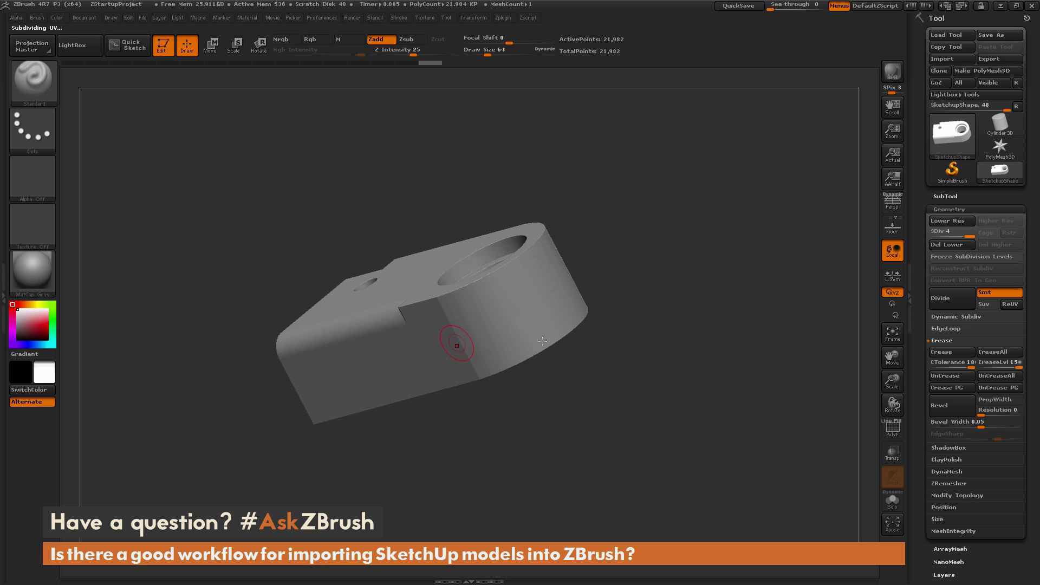
Step: Show the polyframe and undo the three subdivisions
left_click(893, 431)
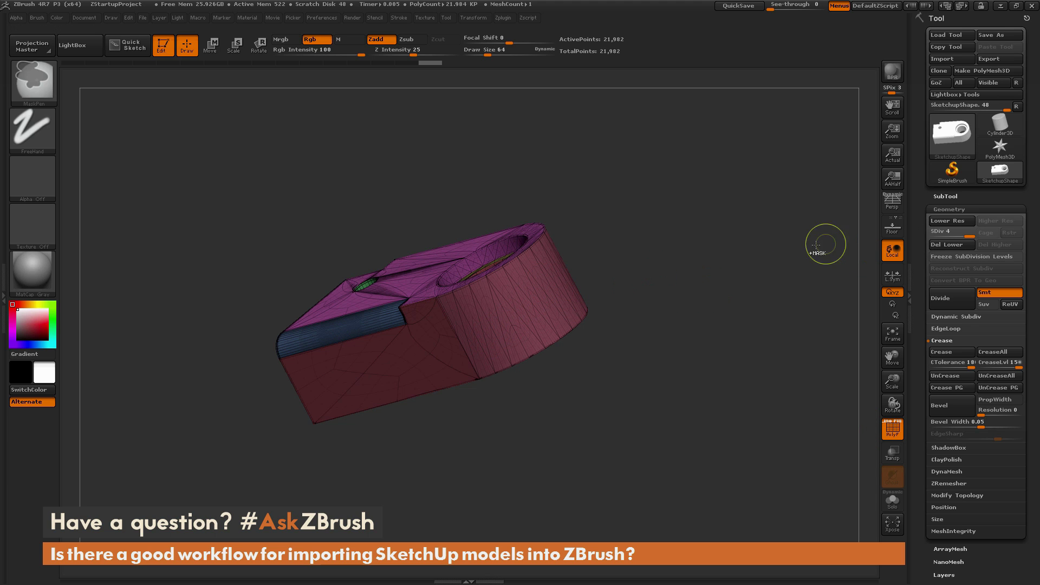
key("ctrl+z")
key("ctrl+z")
key("ctrl+z")
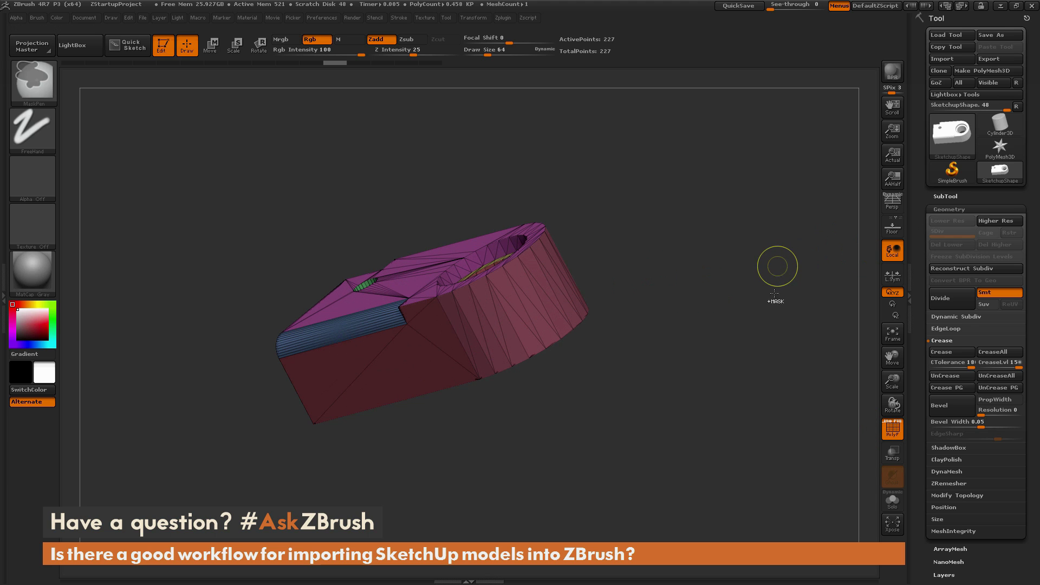
left_click(763, 310)
Step: Choose the ZModeler brush and set its edge action to Delete with the single Edge target
left_click_drag(747, 278, 611, 320)
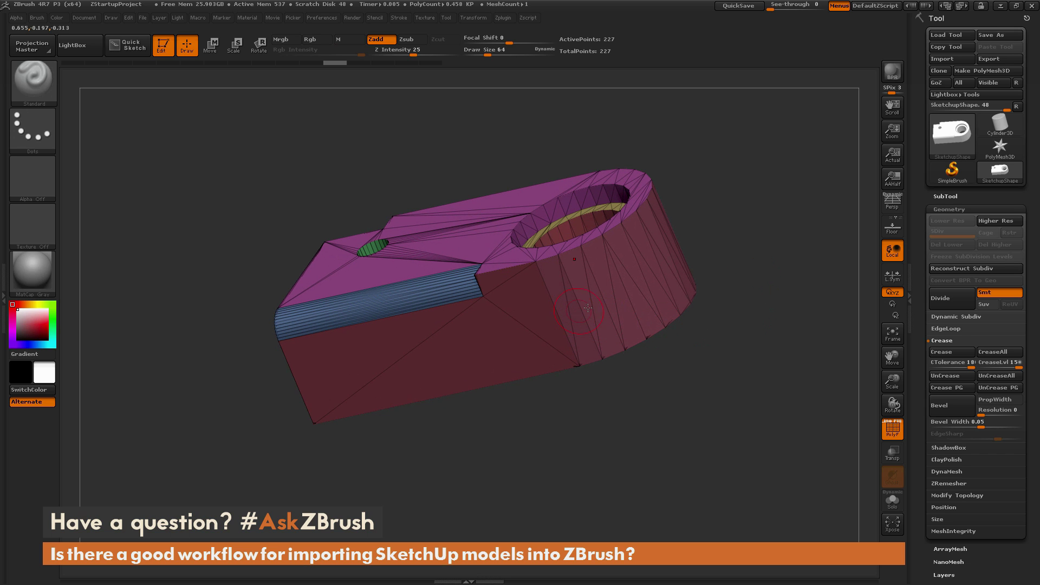
left_click_drag(766, 367, 757, 378)
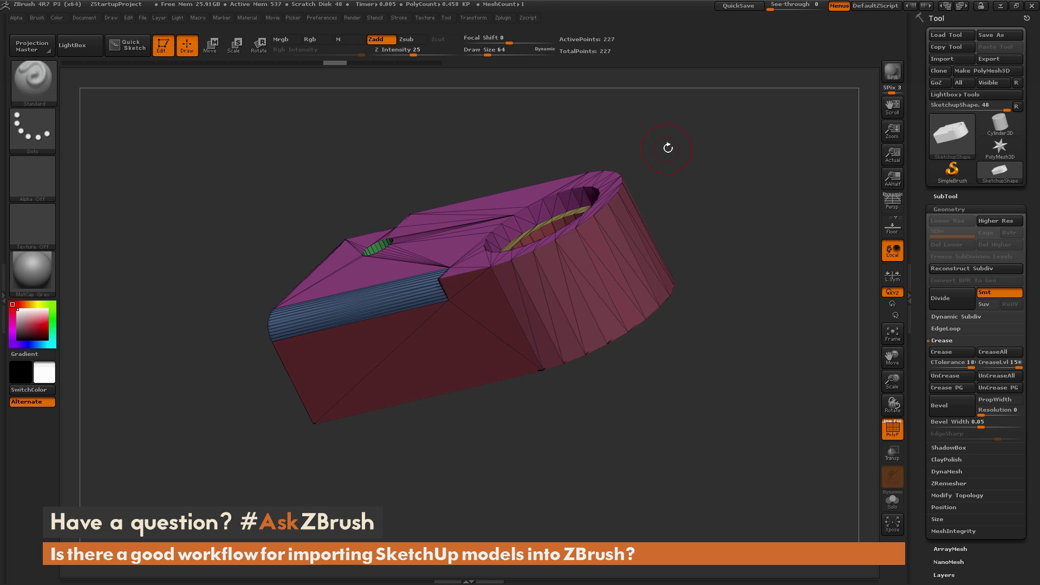
key("b")
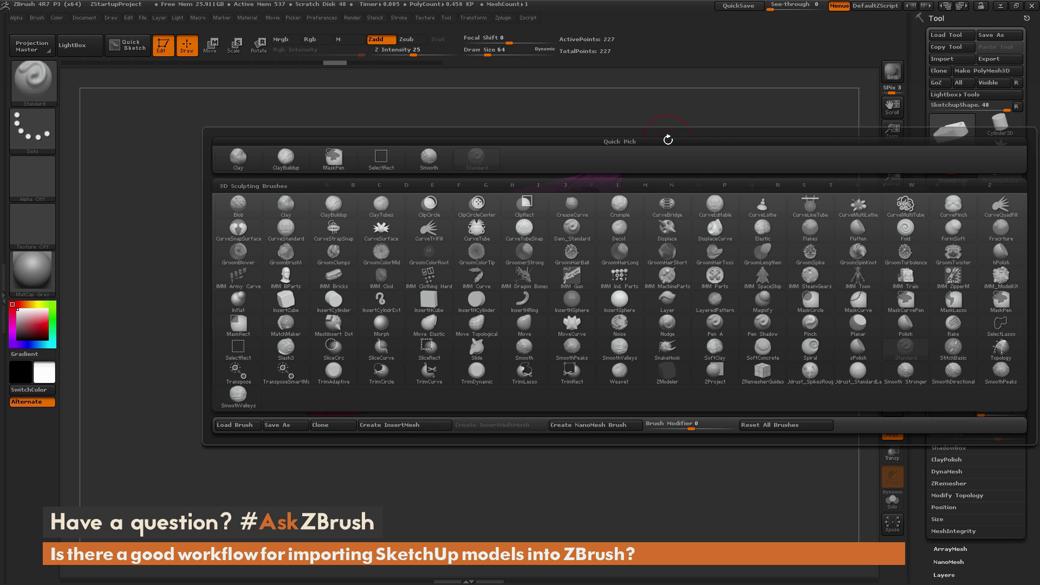
key("z")
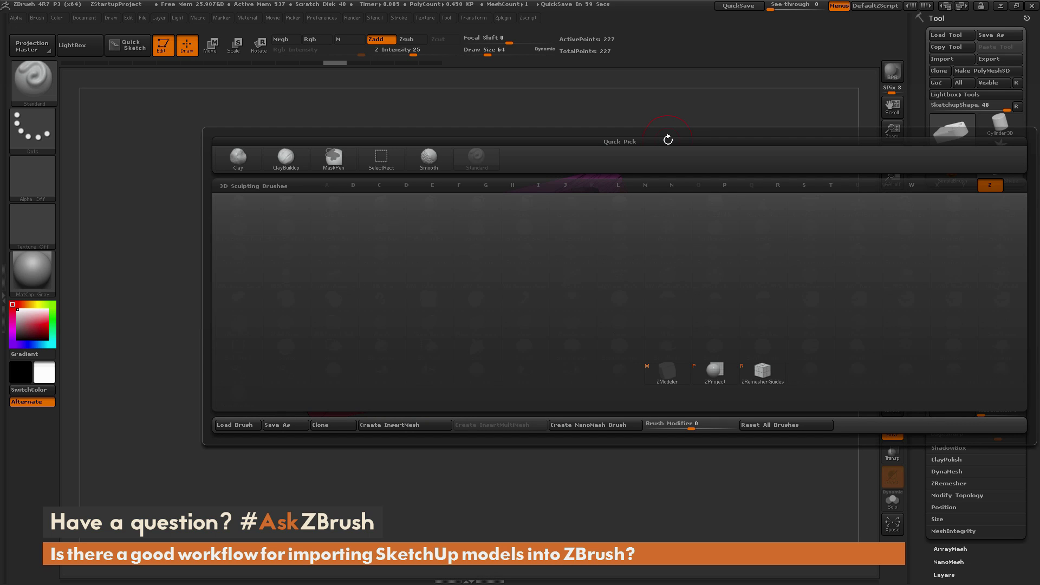
key("m")
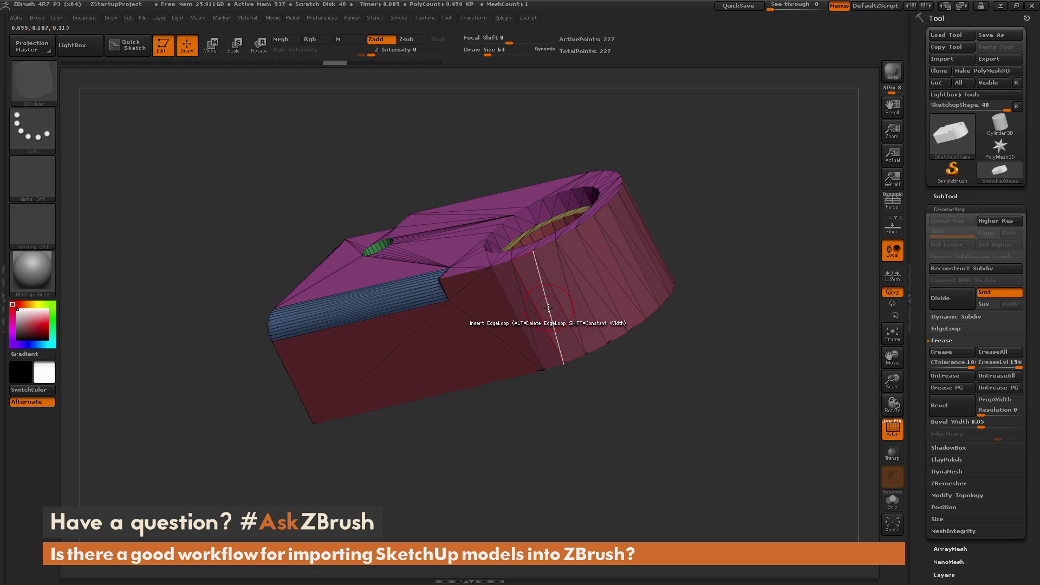
key("space")
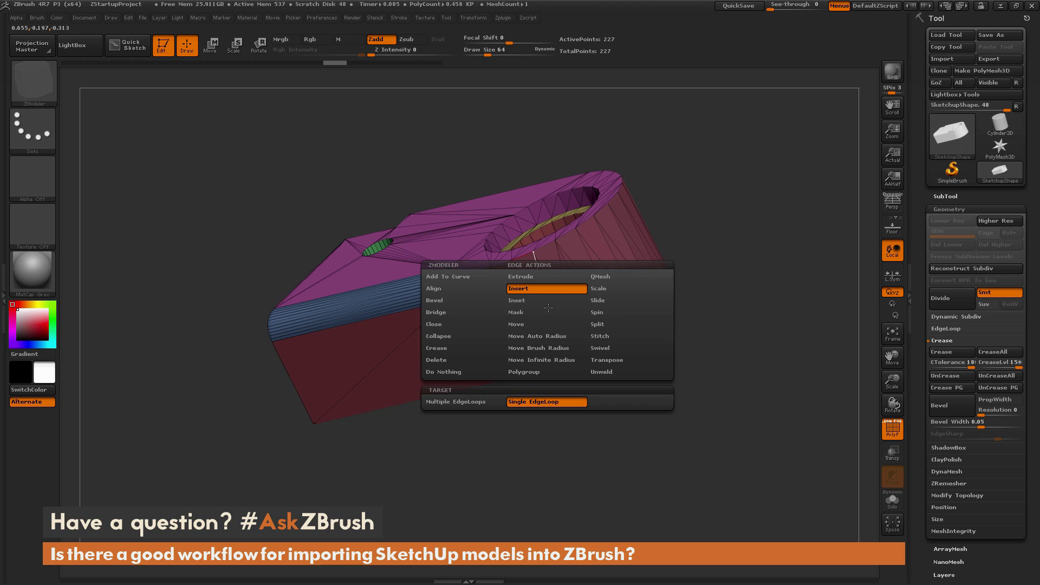
left_click(444, 360)
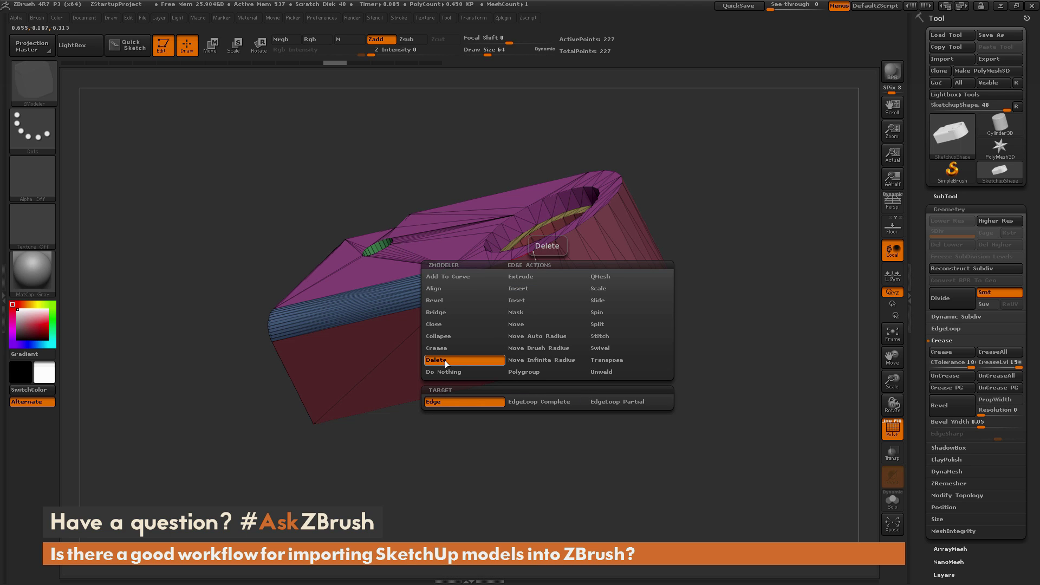
left_click(445, 404)
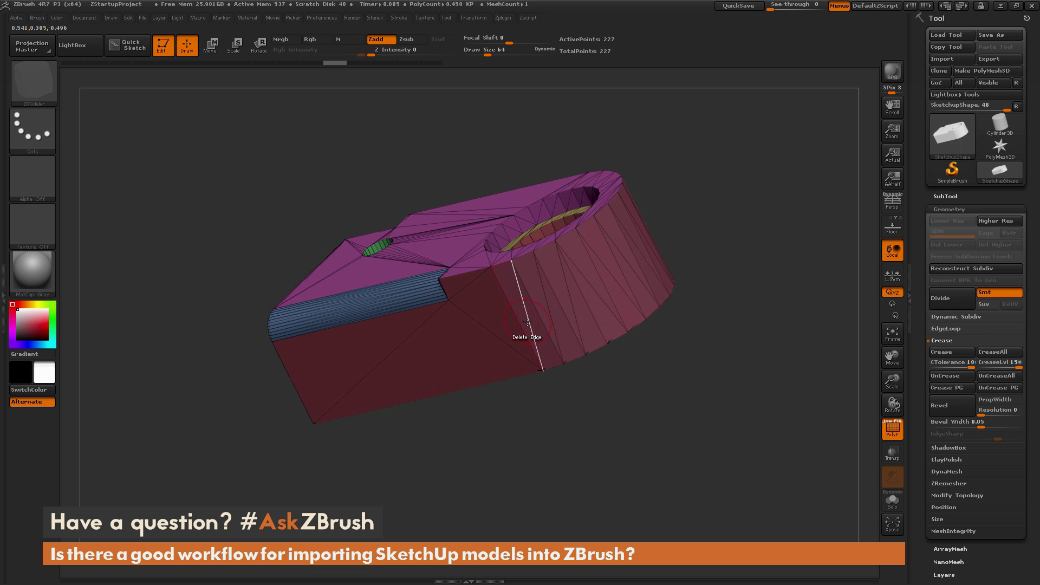
Step: Delete the diagonal triangulation edges along the near side of the part's rounded end
left_click(550, 311)
left_click(573, 303)
left_click(573, 303)
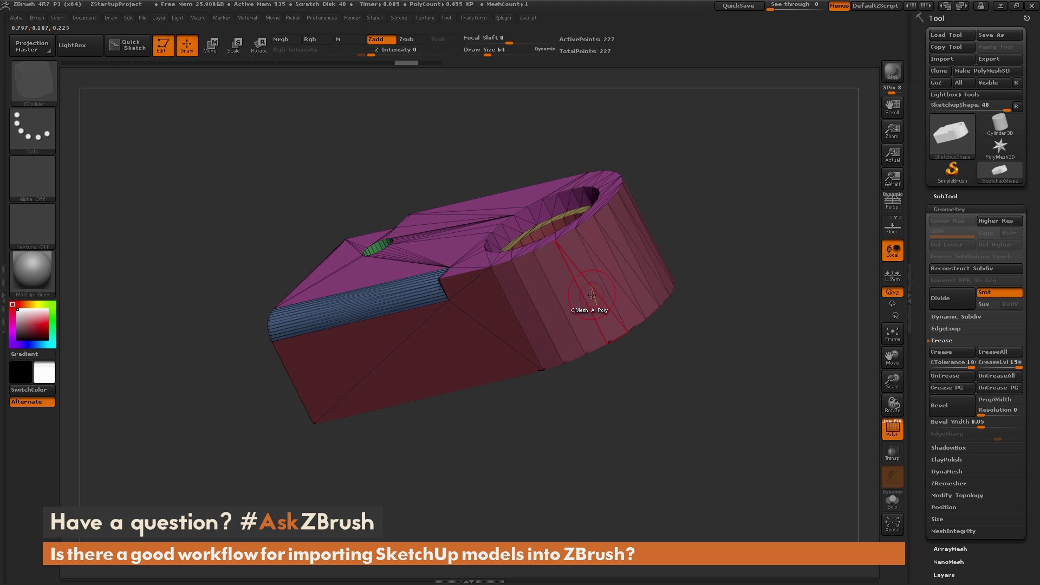
left_click_drag(726, 309, 671, 319)
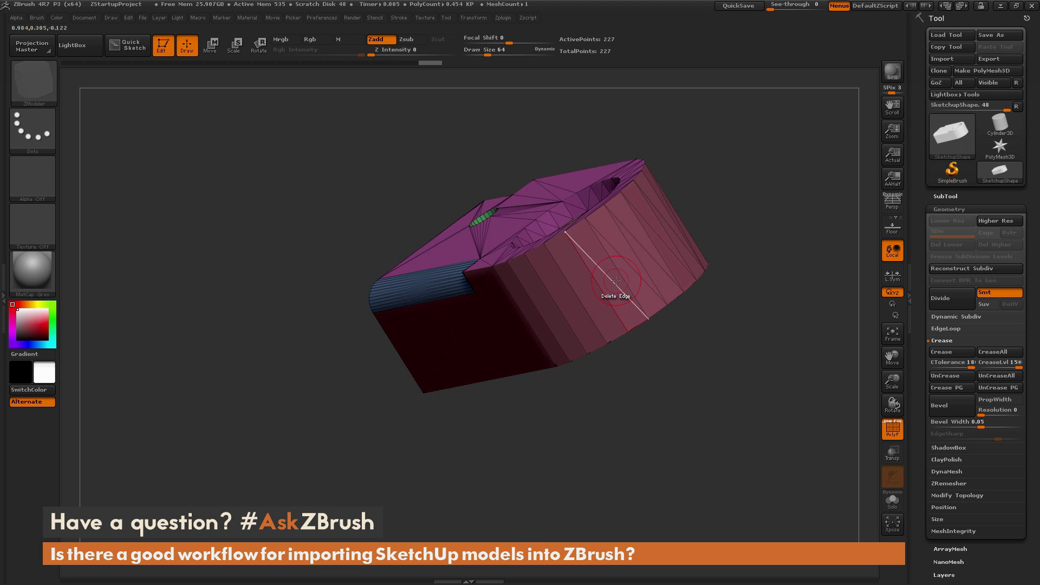
left_click(615, 282)
left_click(667, 274)
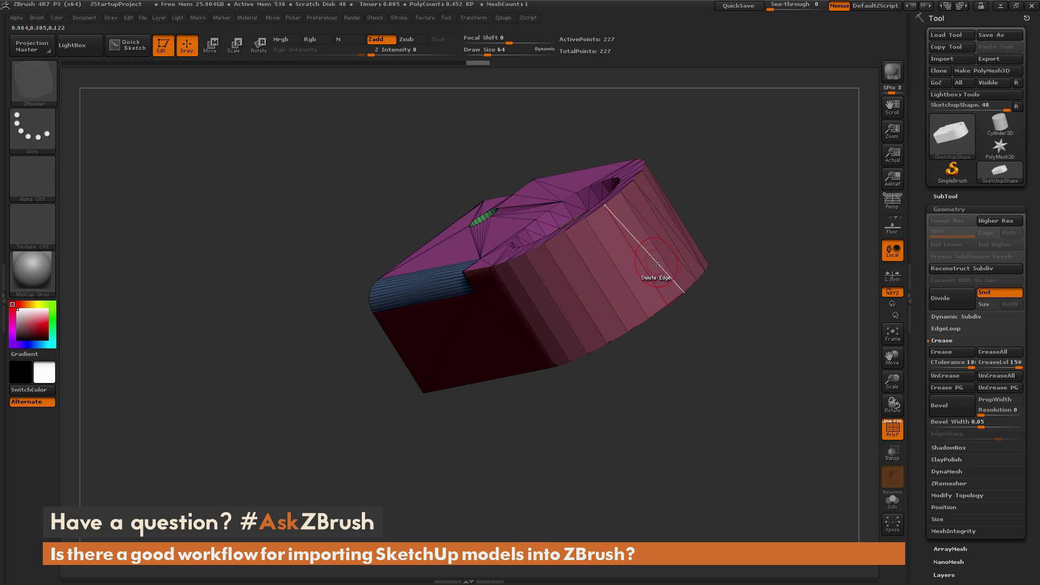
Step: Delete the remaining diagonal edges around the rounded end up to the flat green side
left_click_drag(787, 336, 577, 333)
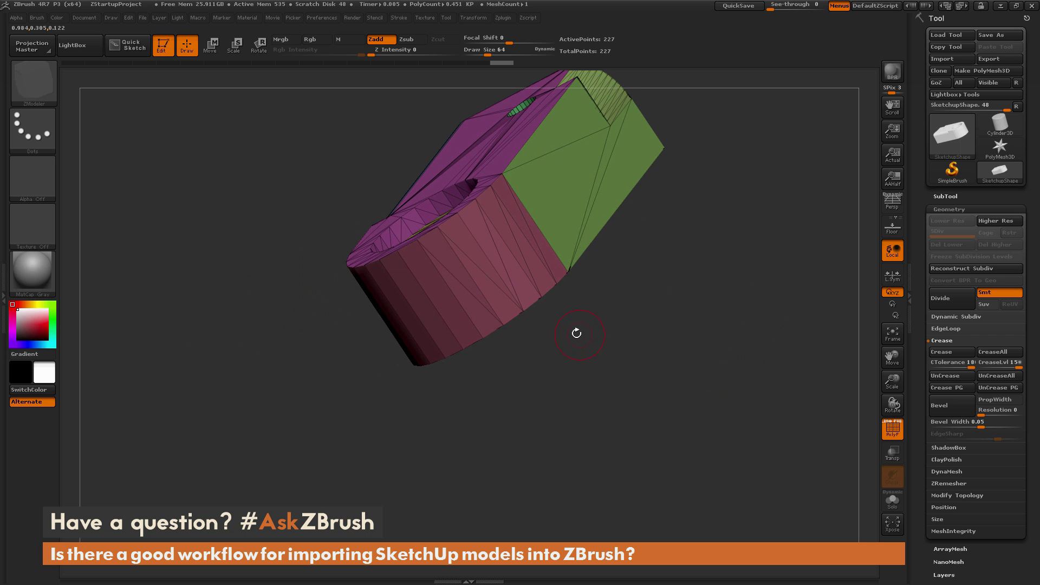
left_click(489, 296)
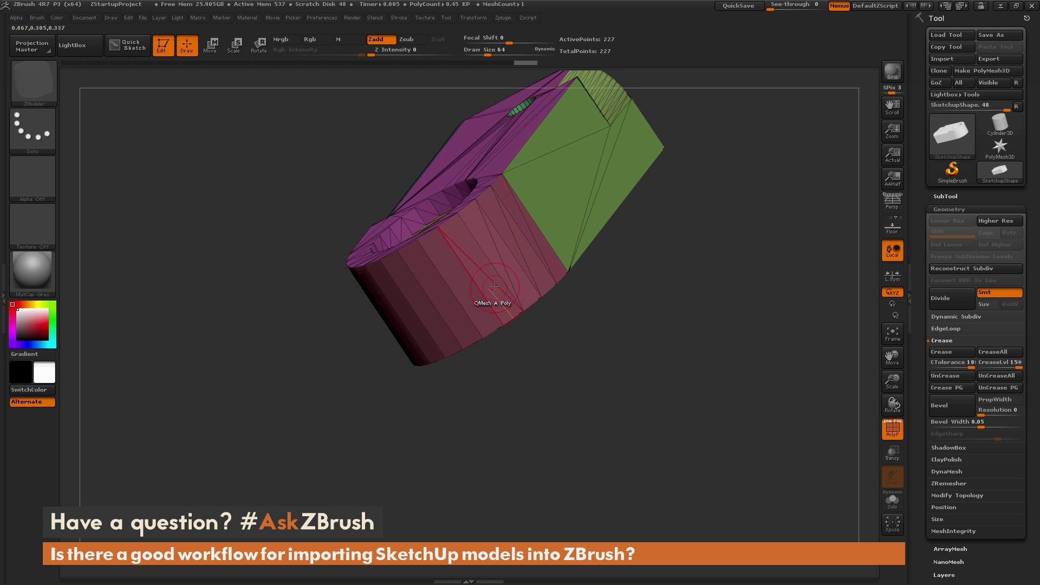
left_click(496, 282)
left_click(512, 266)
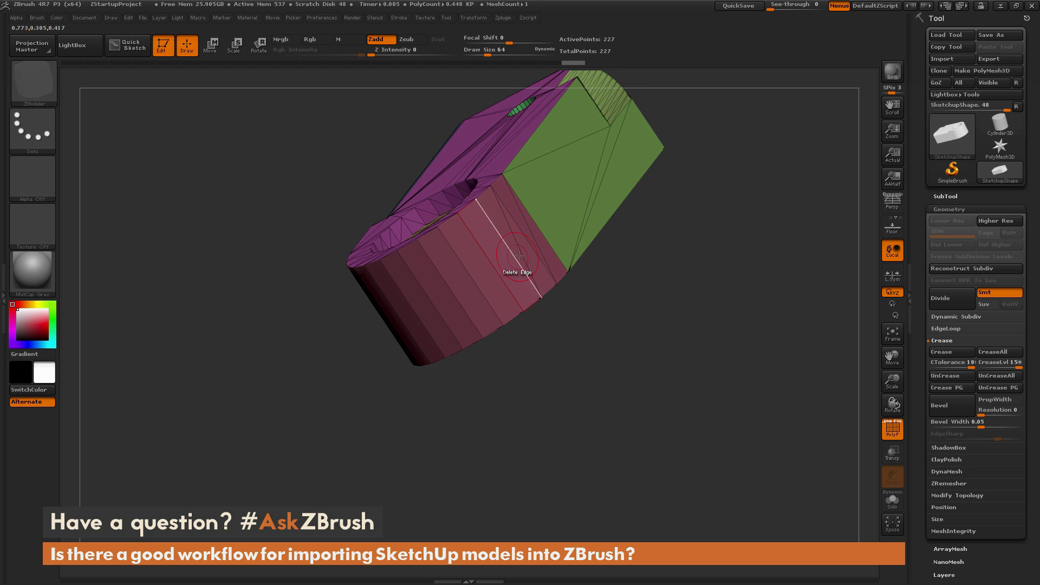
left_click(528, 249)
left_click(540, 247)
Step: Reapply Crease PG to the polygroup borders of the cleaned-up mesh and inspect its opposite side
left_click_drag(650, 306, 637, 154)
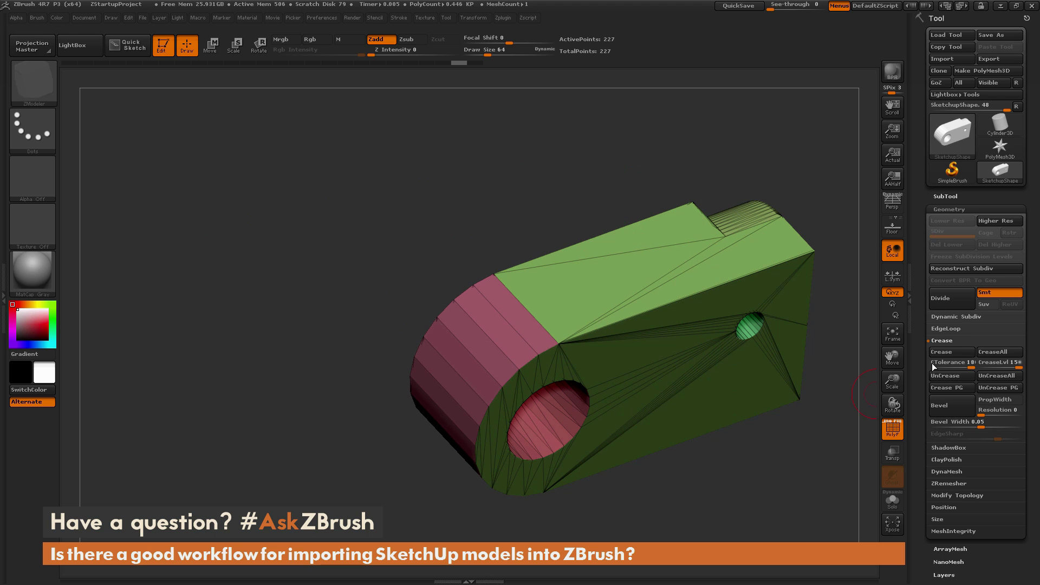
left_click(948, 389)
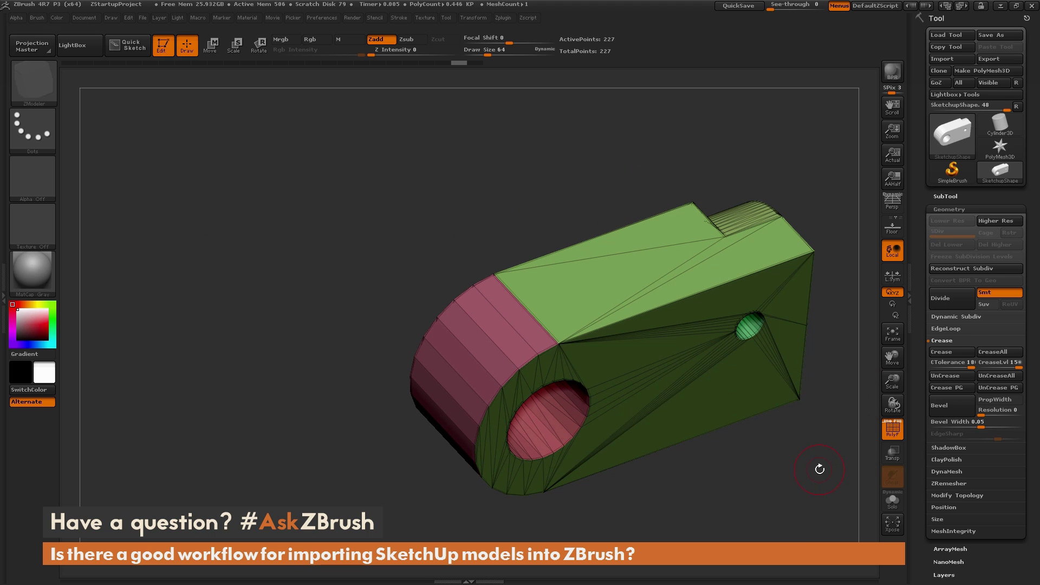
left_click_drag(808, 476, 866, 327)
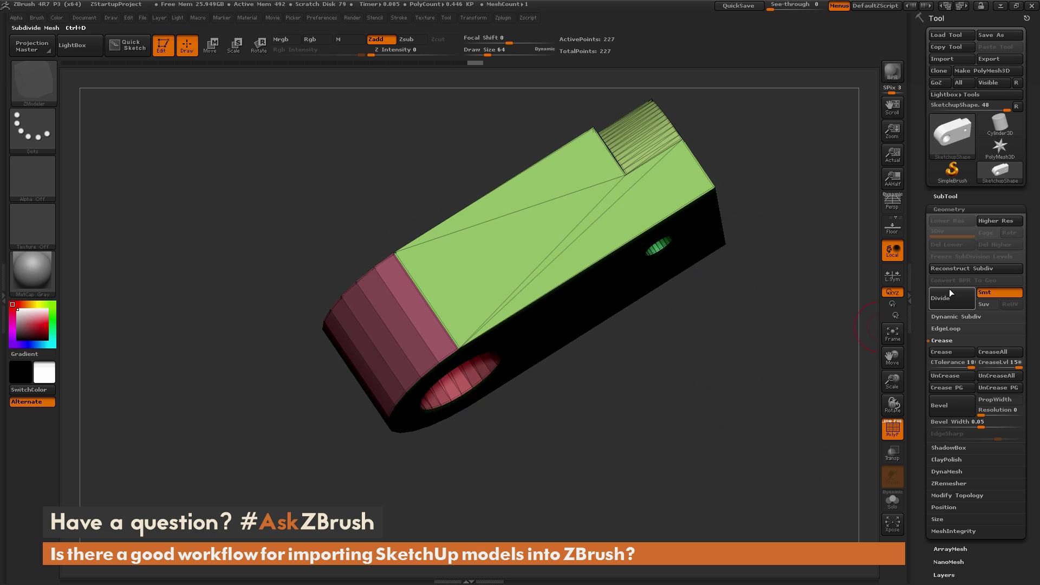
Step: Subdivide the creased part to level 4, hide the polyframe, and inspect the smooth shaded surface
left_click(951, 292)
left_click(951, 292)
left_click(894, 427)
left_click_drag(808, 360, 746, 387)
left_click_drag(750, 254, 569, 283)
left_click(945, 298)
left_click_drag(711, 286, 715, 239)
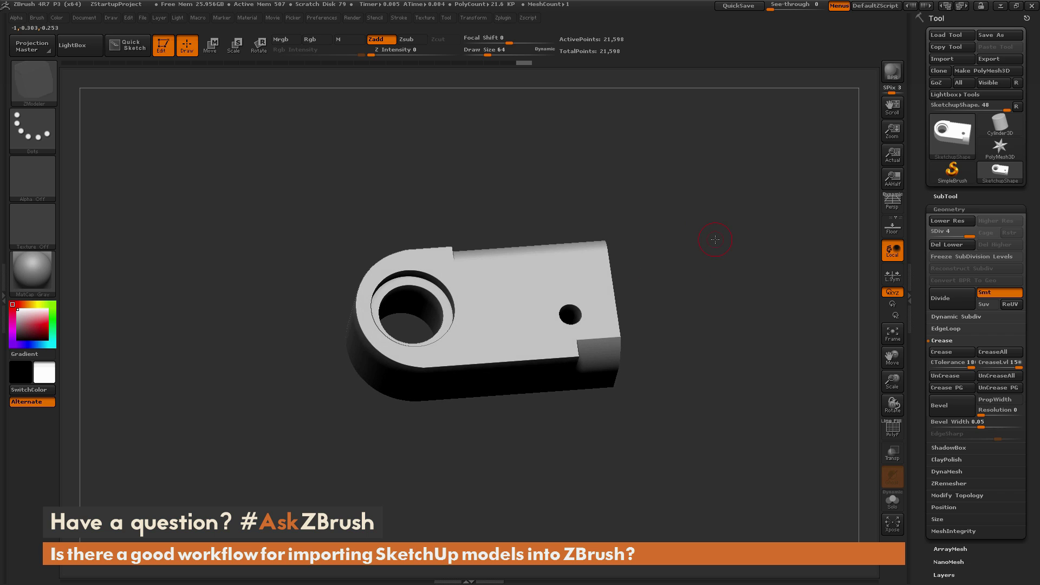
Step: Try a ClayBuildup stroke across the flat face between the two holes and undo it
key("b")
key("c")
key("b")
mouse_move(564, 285)
left_mouse_down()
mouse_move(557, 267)
mouse_move(499, 332)
left_mouse_up()
mouse_move(707, 361)
left_mouse_down()
mouse_move(699, 258)
mouse_move(700, 366)
left_mouse_up()
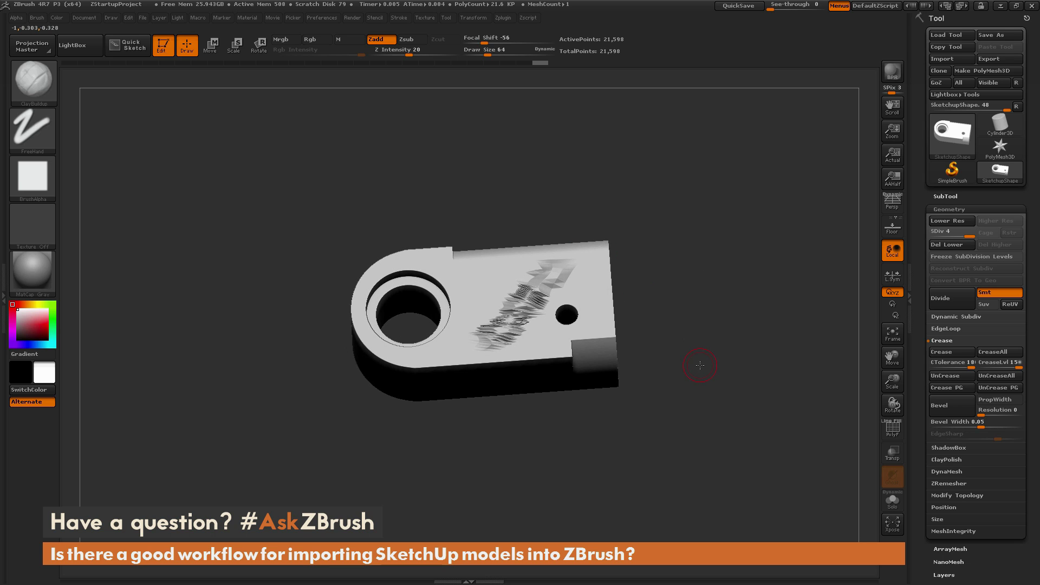
key("ctrl+z")
left_click_drag(718, 331, 723, 342)
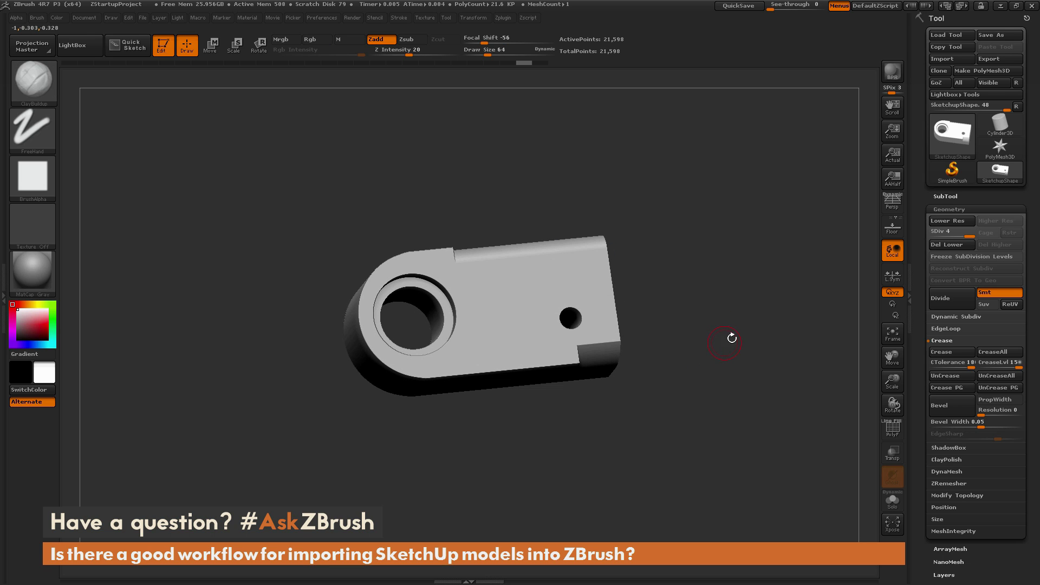
Step: Remesh the part with DynaMesh at resolution 512 with Project turned off
left_click_drag(715, 287, 733, 310)
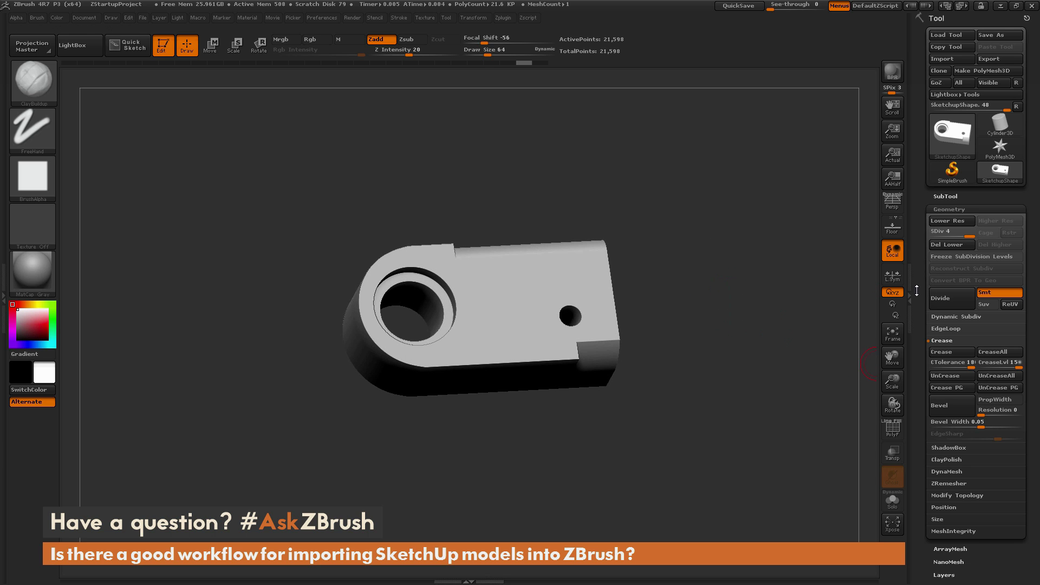
left_click_drag(916, 273, 917, 209)
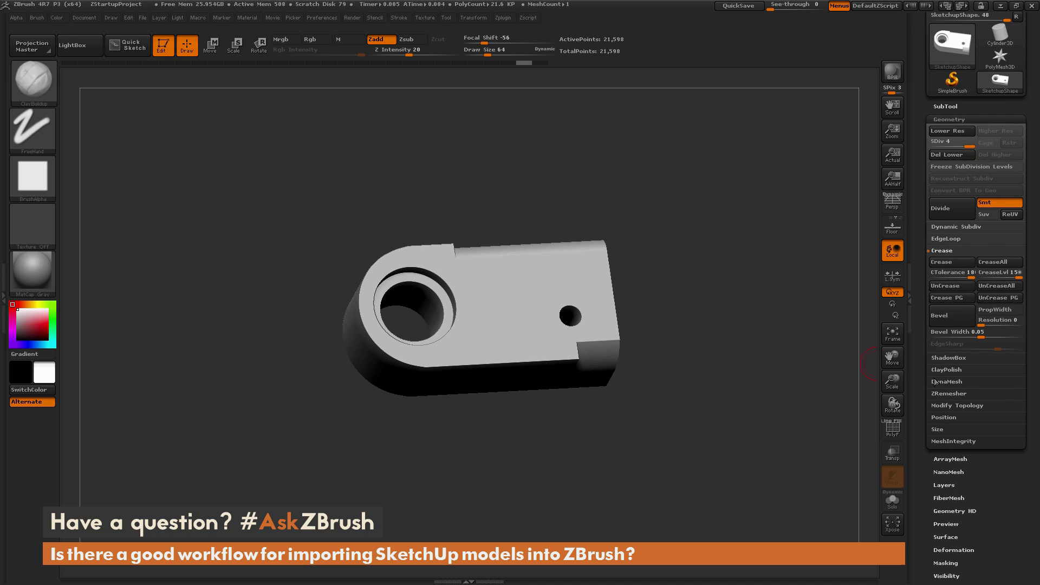
left_click(938, 382)
left_click(952, 320)
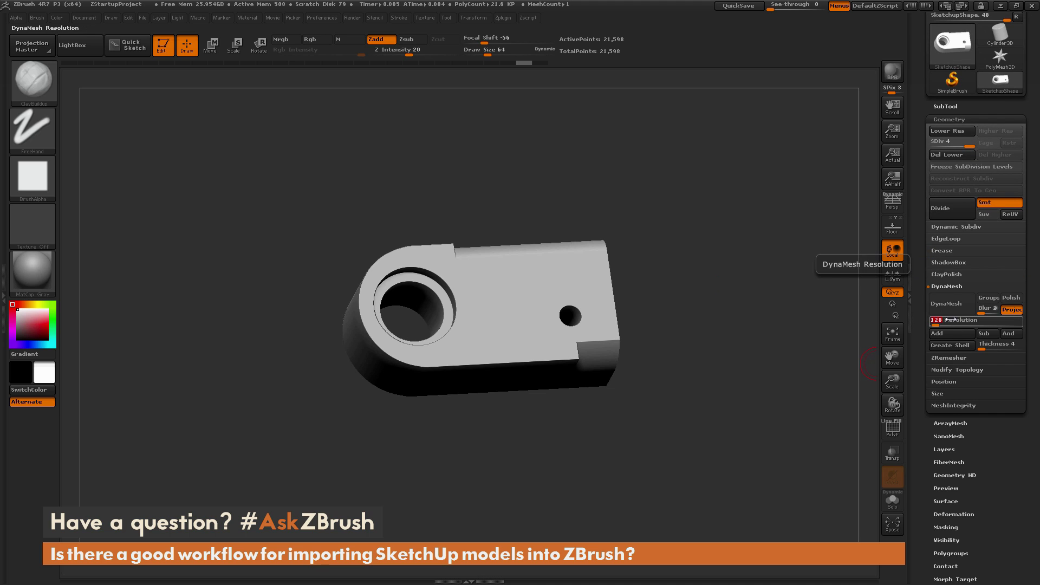
key("Return")
left_click(1012, 311)
left_click(974, 313)
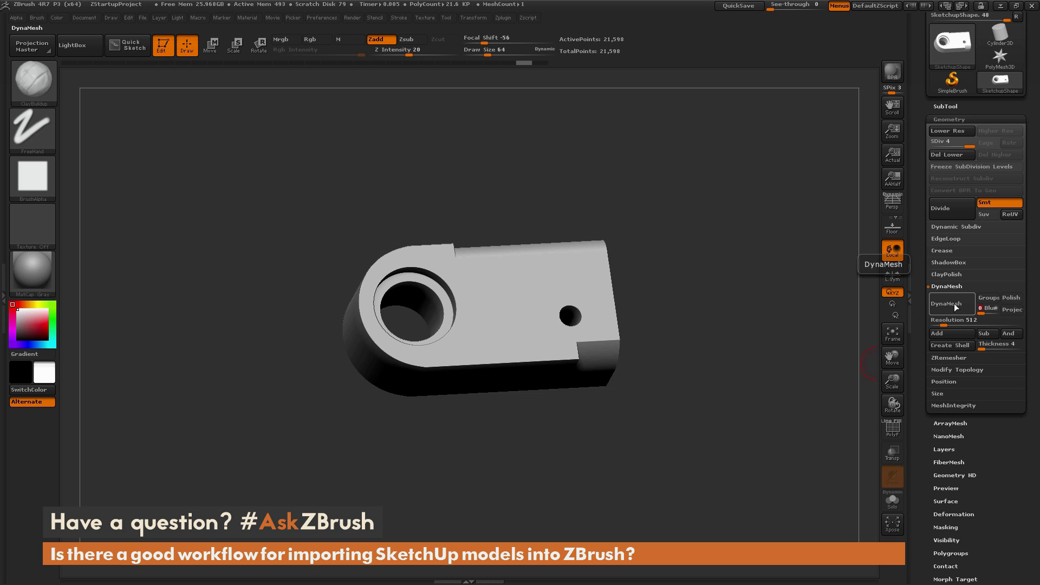
left_click(954, 303)
left_click(839, 328)
Step: Inspect the DynaMesh result from several angles, both with and without the polyframe
left_click_drag(739, 326, 734, 297)
left_click(886, 434)
left_click_drag(789, 344, 794, 417)
left_click(887, 434)
mouse_move(799, 369)
left_mouse_down()
mouse_move(800, 346)
mouse_move(796, 355)
left_mouse_up()
Step: Try ClayBuildup strokes on the flat face and the side of the DynaMesh, and undo both
left_click_drag(564, 265, 479, 337)
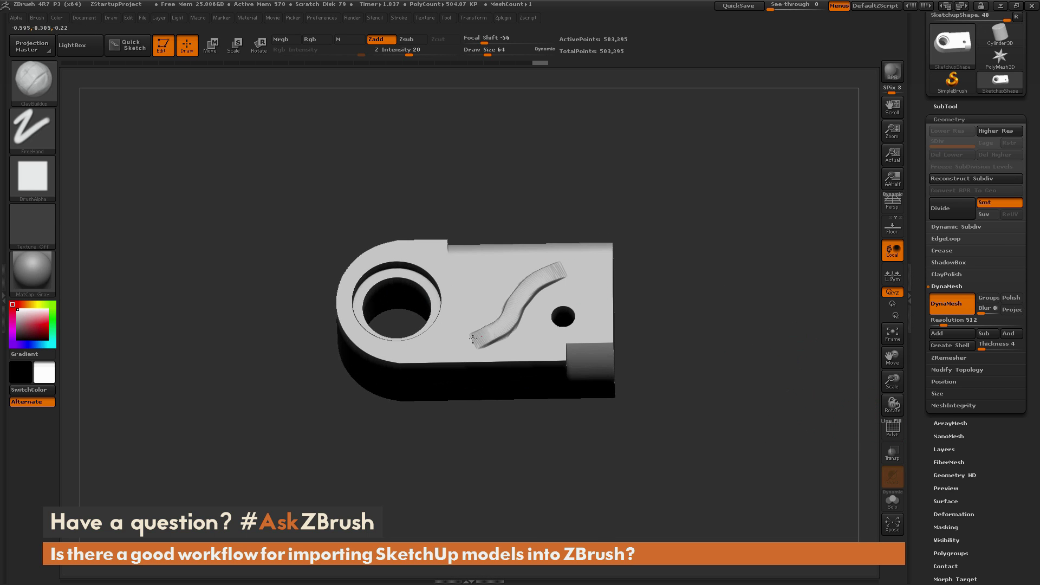
left_click_drag(673, 458, 481, 434)
mouse_move(442, 337)
left_mouse_down()
mouse_move(496, 363)
mouse_move(533, 350)
left_mouse_up()
mouse_move(675, 355)
left_mouse_down()
mouse_move(622, 325)
mouse_move(733, 379)
mouse_move(720, 389)
mouse_move(696, 320)
mouse_move(733, 281)
left_mouse_up()
key("ctrl")
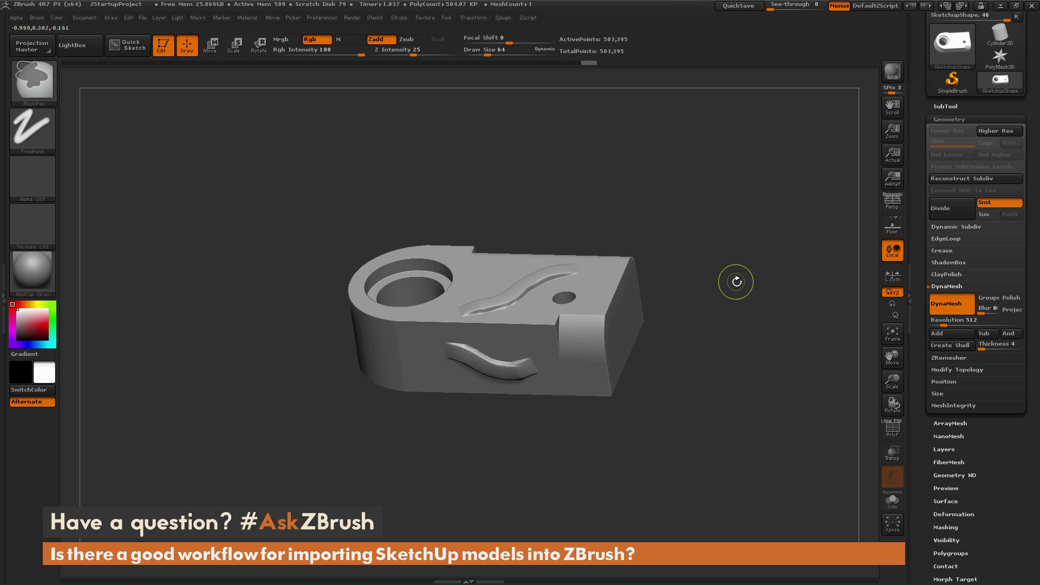
key("ctrl+z")
key("ctrl+z")
Step: Undo the DynaMesh remesh of the part
left_click_drag(755, 227, 762, 289)
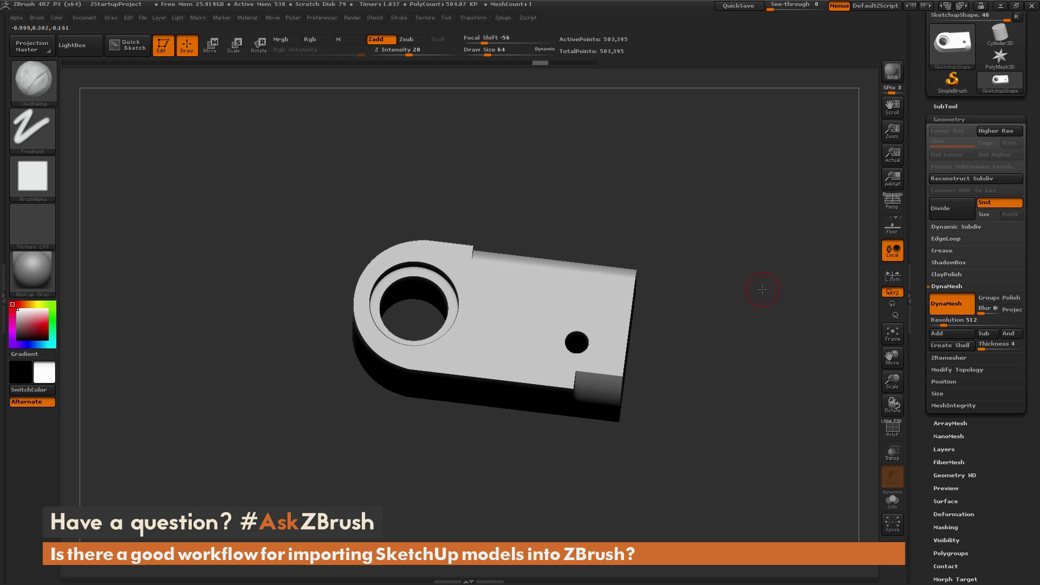
key("ctrl+z")
left_click_drag(696, 291, 747, 354)
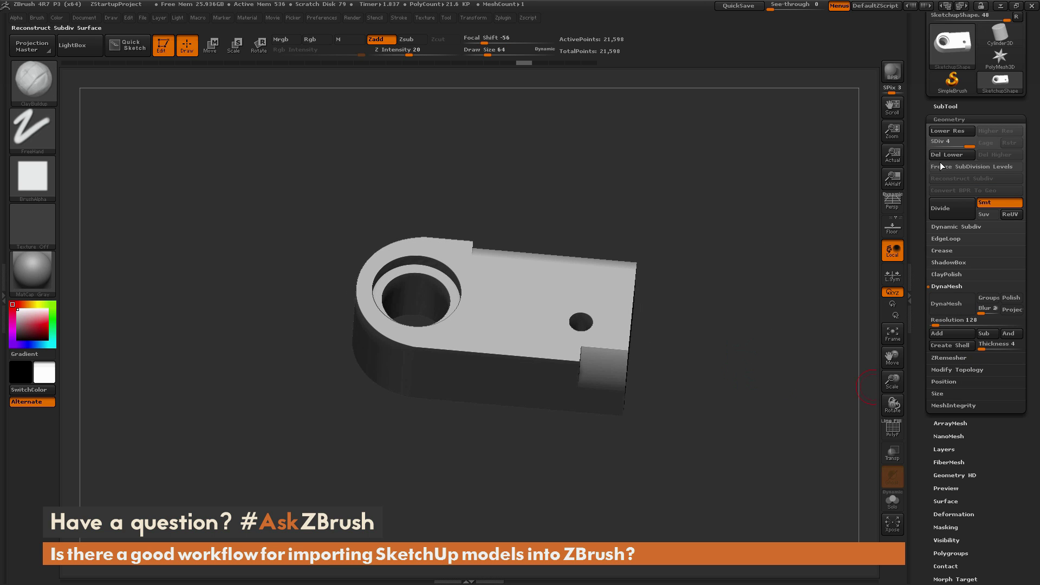
Step: Remesh the part with ZRemesher using KeepGroups and a target polygon count of 15
left_click(950, 358)
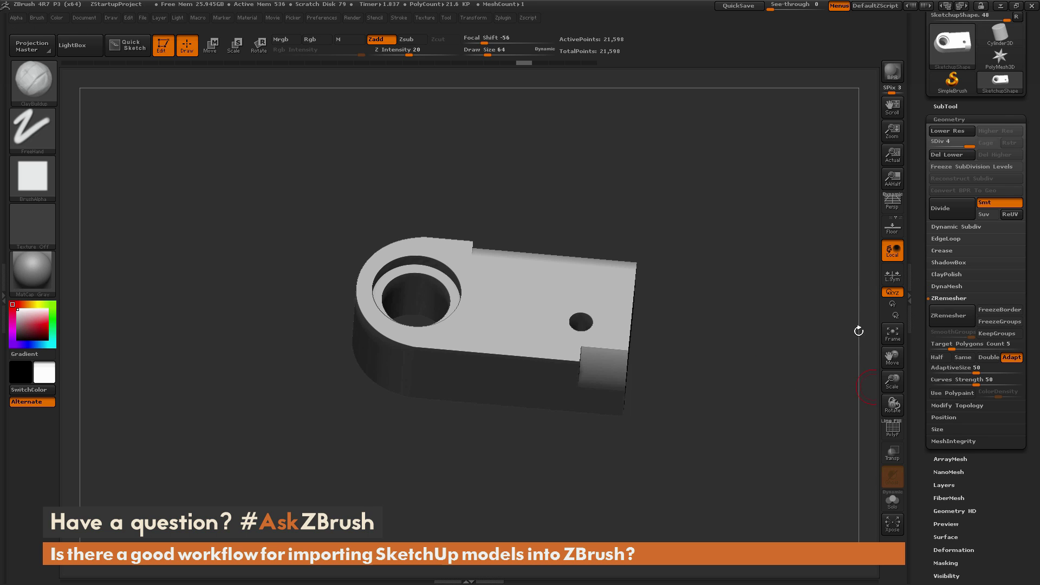
left_click(996, 333)
left_click(892, 428)
left_click_drag(792, 447, 721, 471)
left_click(892, 428)
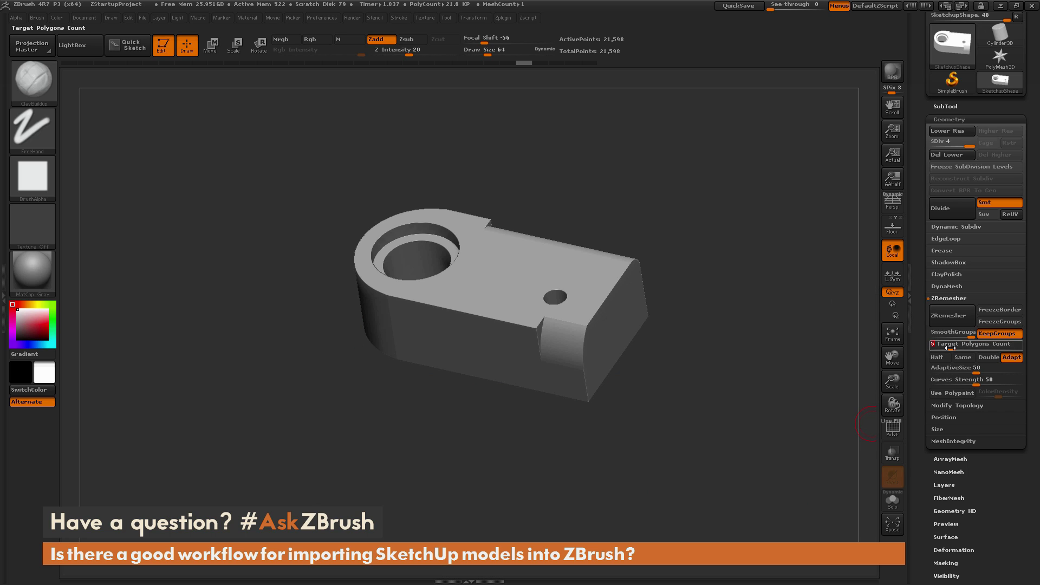
left_click(946, 320)
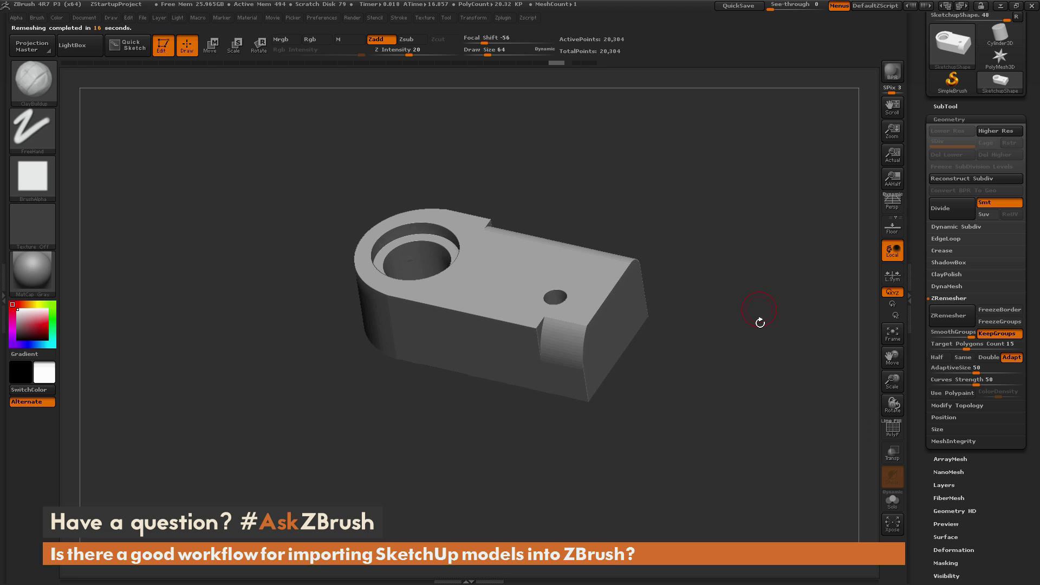
Step: Examine the remeshed topology and polygroups, comparing the polyframe display with the plain shaded surface
left_click(892, 430)
mouse_move(766, 360)
left_mouse_down()
mouse_move(803, 361)
mouse_move(818, 376)
mouse_move(803, 373)
mouse_move(806, 341)
mouse_move(816, 385)
mouse_move(798, 336)
mouse_move(780, 327)
mouse_move(757, 331)
mouse_move(782, 391)
mouse_move(759, 349)
mouse_move(764, 364)
left_mouse_up()
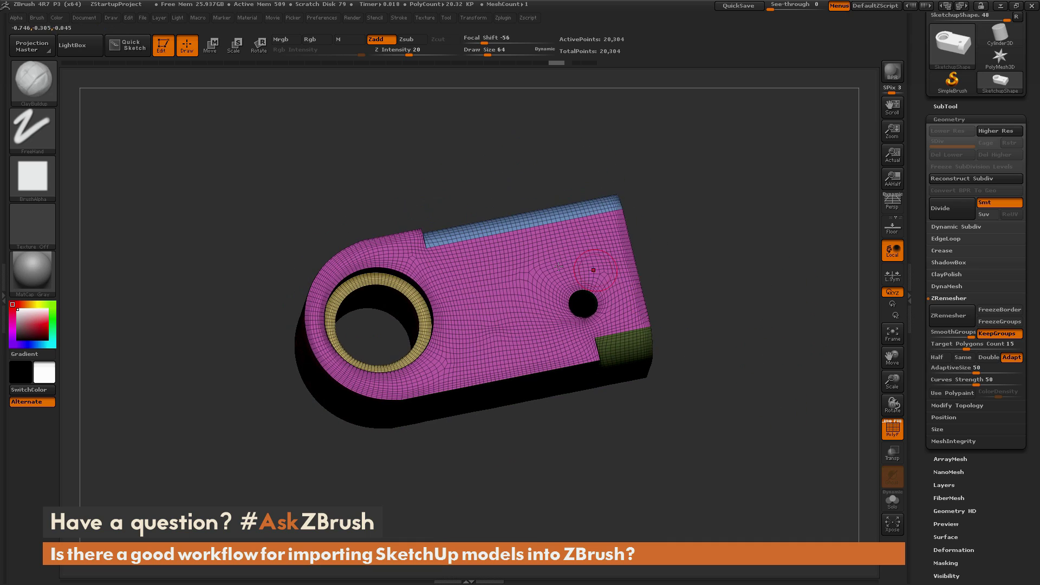
left_click(892, 428)
left_click_drag(761, 413, 810, 369)
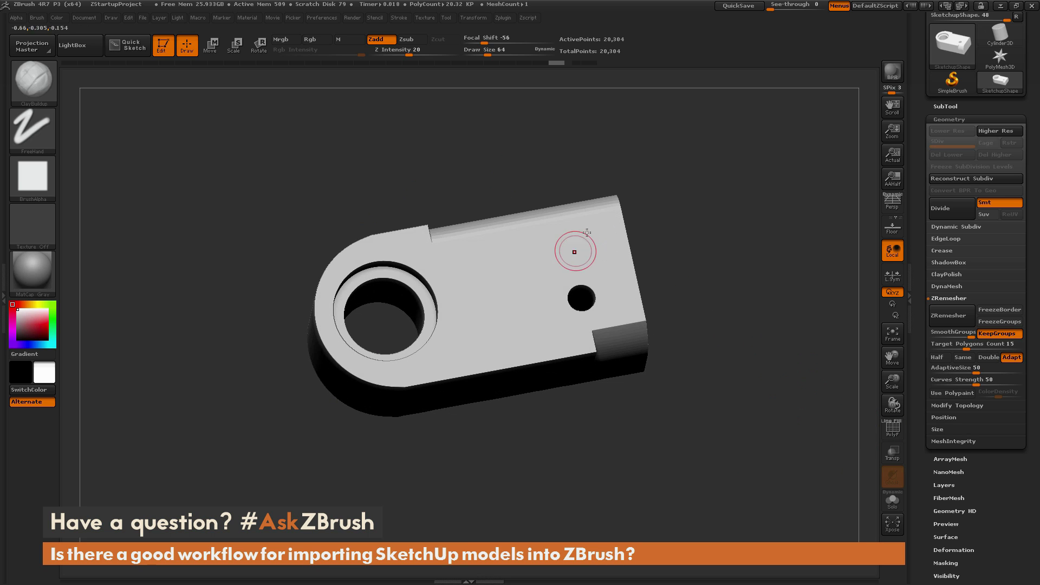
left_click_drag(777, 203, 782, 223)
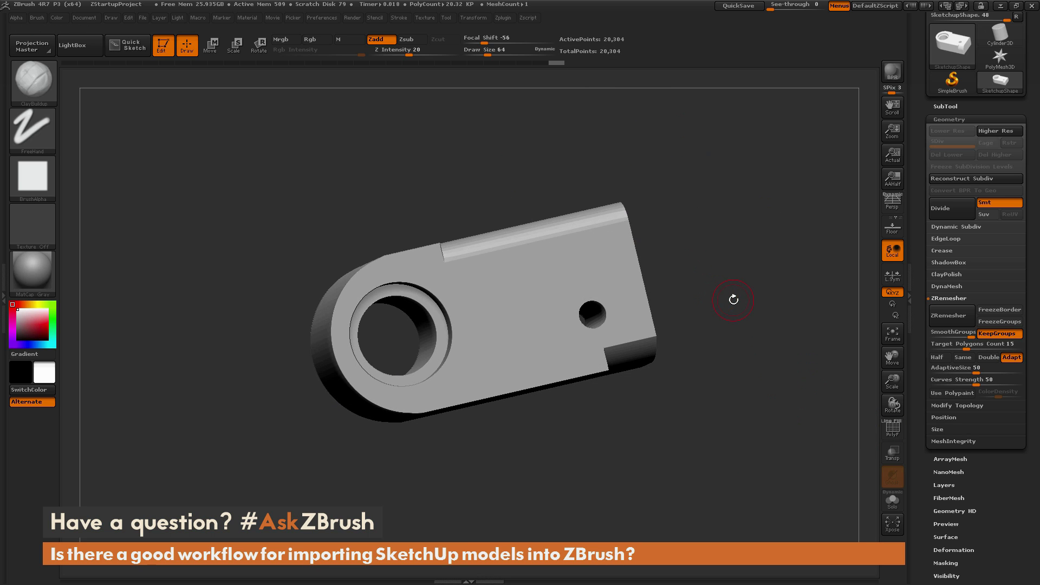
left_click_drag(733, 299, 730, 297)
left_click(892, 428)
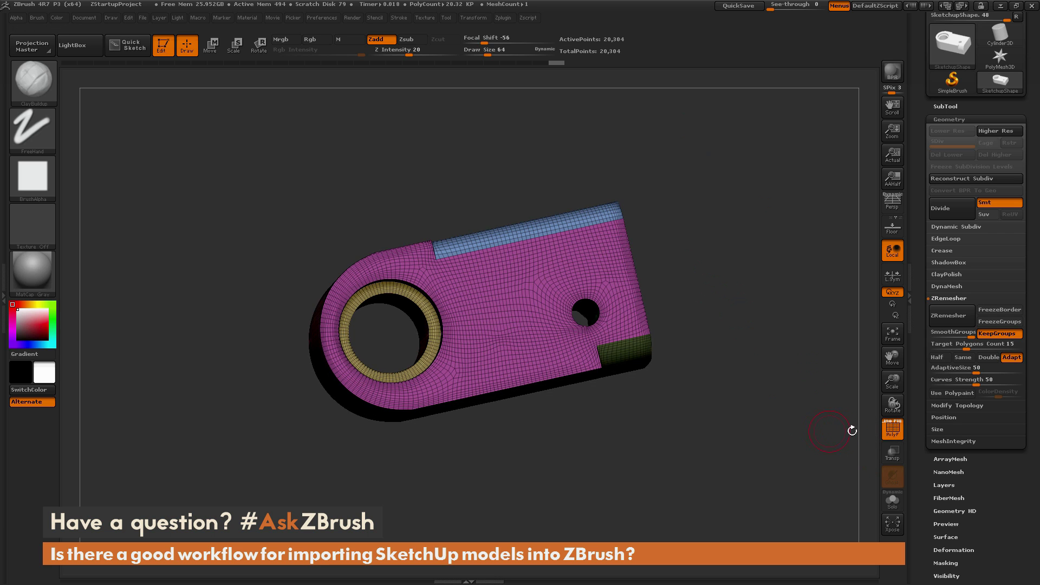
left_click(892, 428)
Step: Subdivide the ZRemeshed part twice
key("ctrl+d")
key("ctrl+d")
left_click_drag(837, 379, 792, 392)
Step: Try ClayBuildup strokes on the subdivided part's flat face and side, and undo them
mouse_move(558, 262)
left_mouse_down()
mouse_move(580, 259)
mouse_move(488, 349)
left_mouse_up()
left_click_drag(716, 405, 700, 340)
left_click_drag(449, 370, 558, 361)
left_click_drag(775, 358, 796, 394)
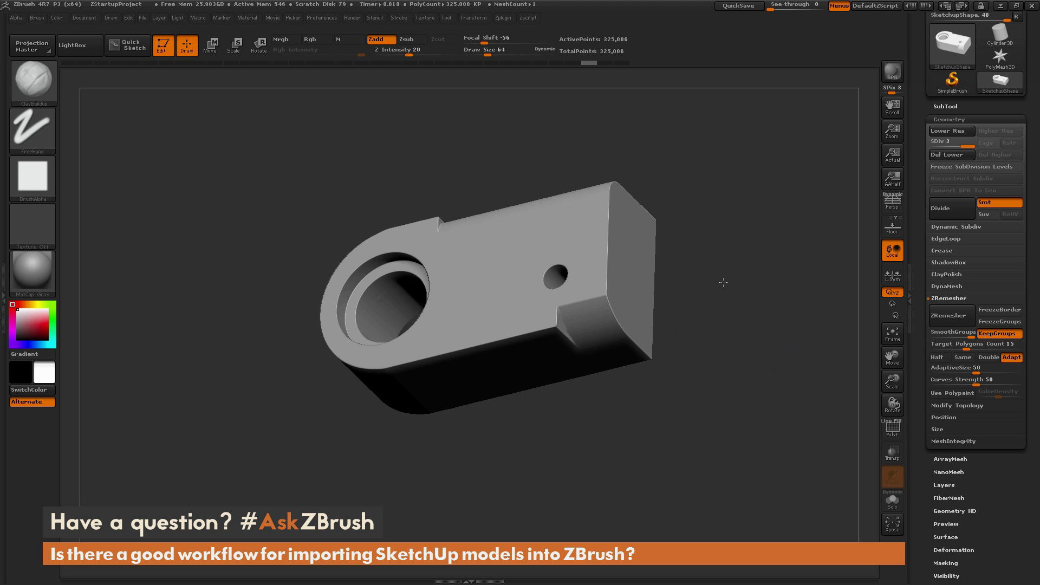
left_click_drag(755, 294, 813, 279)
Step: Review the Crease options, including Crease PG, and return to the ZRemesher settings
left_click(942, 250)
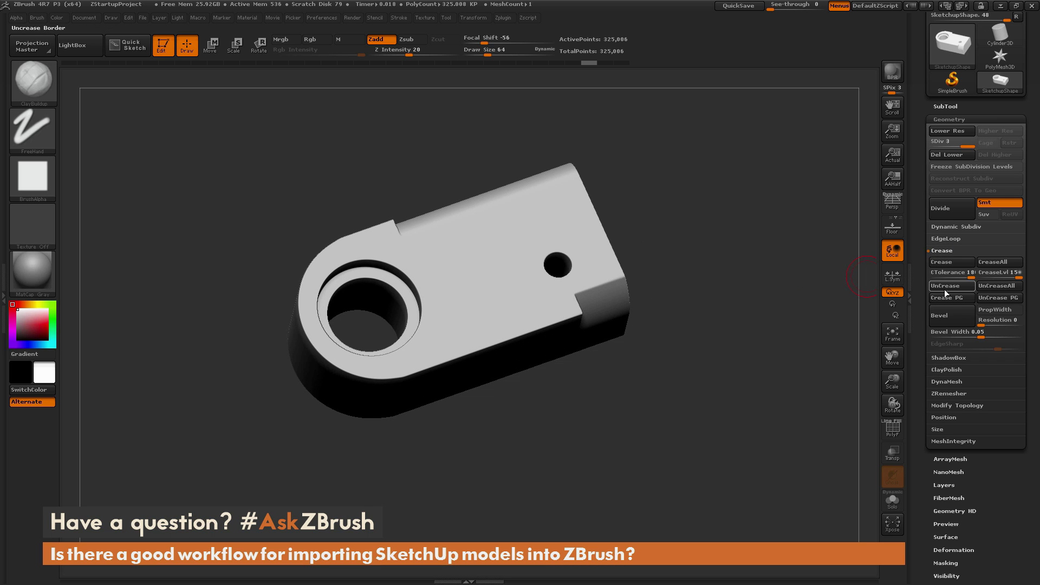
left_click(949, 299)
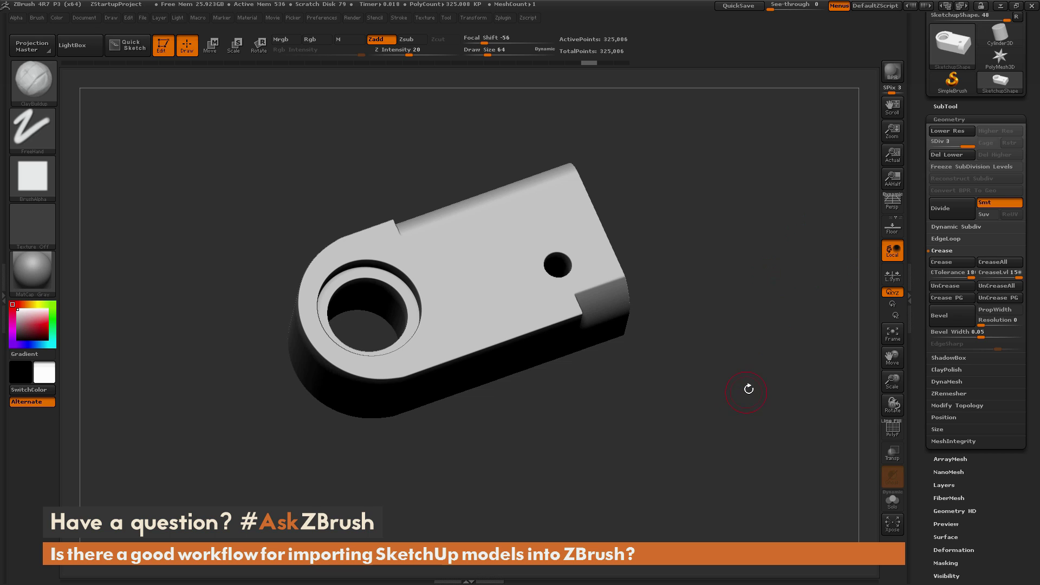
left_click(949, 393)
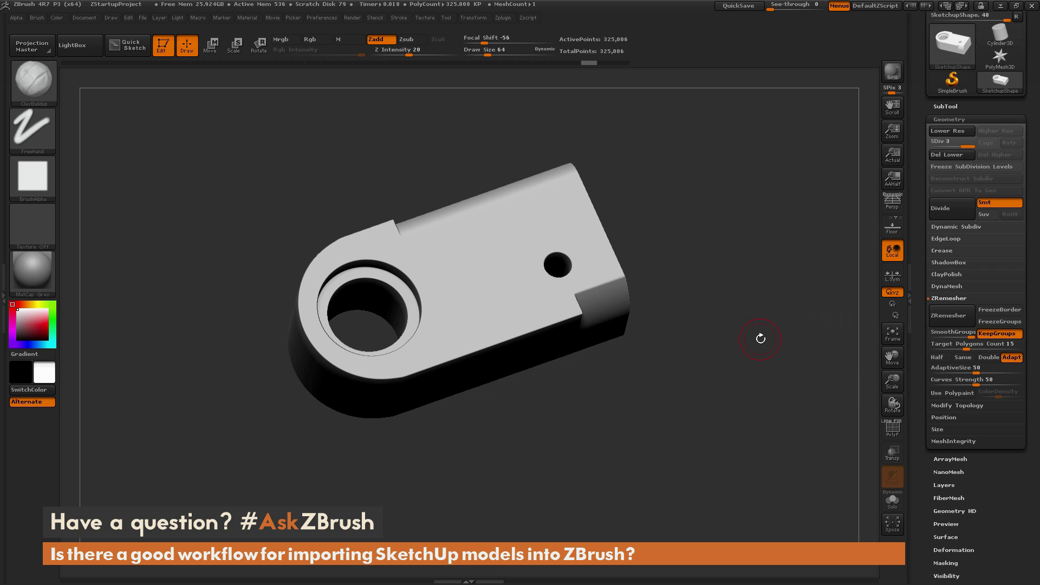